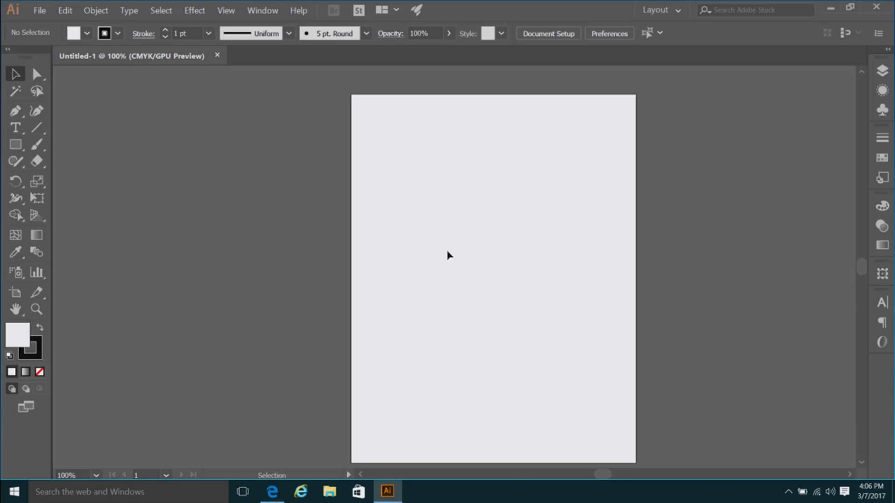
Open the ArcGIS Maps for Adobe Creative Cloud panel from Window > Extensions.
left_click(263, 12)
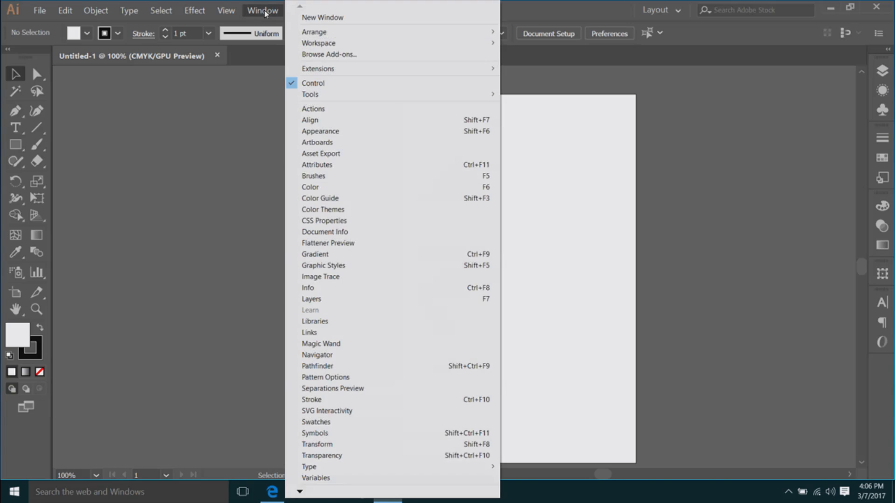
mouse_move(322, 72)
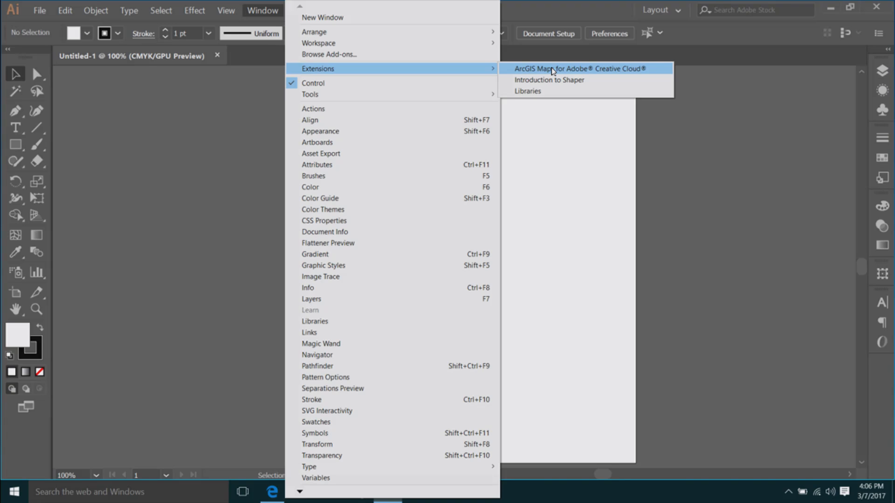
left_click(552, 71)
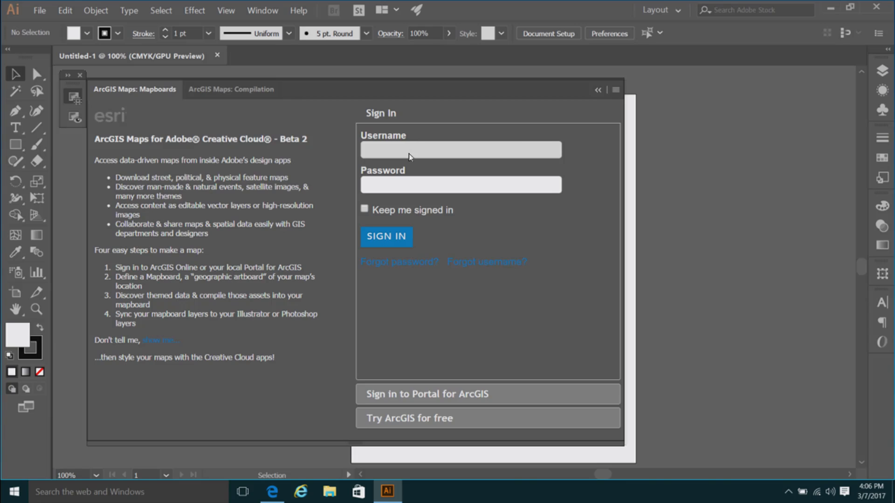
Enter the ArcGIS username and password and submit the sign-in form.
type("cloveman_mcc_users")
key("Tab")
type("*********")
left_click(388, 237)
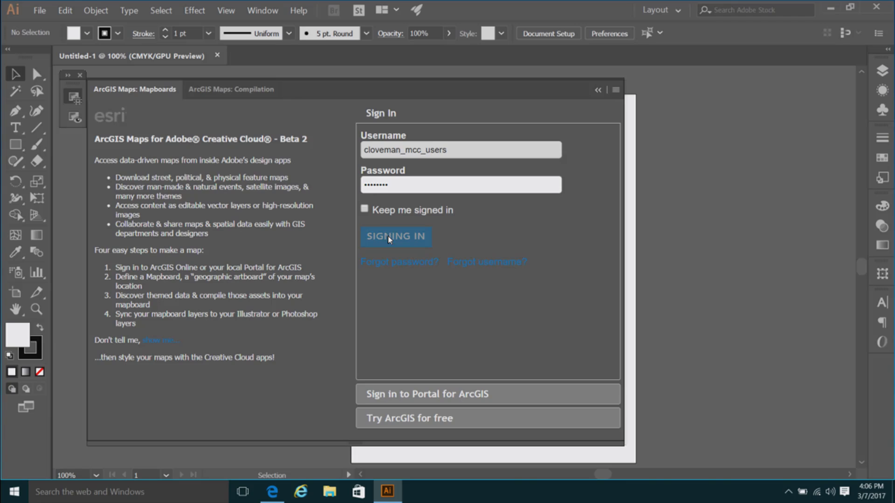
Remove the extra letter from the username and re-enter the password until sign-in succeeds.
left_click(394, 240)
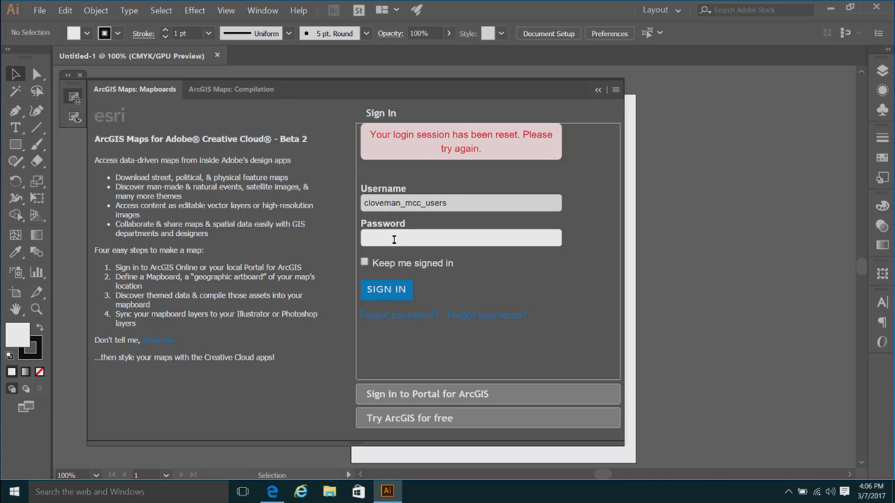
left_click(459, 203)
key("BackSpace")
left_click(433, 232)
type("*********")
key("Return")
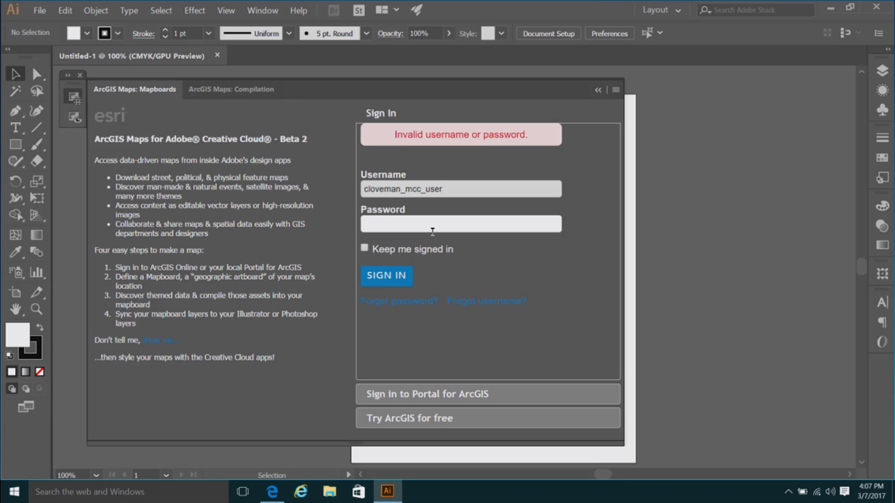
left_click(424, 227)
type("********")
key("Return")
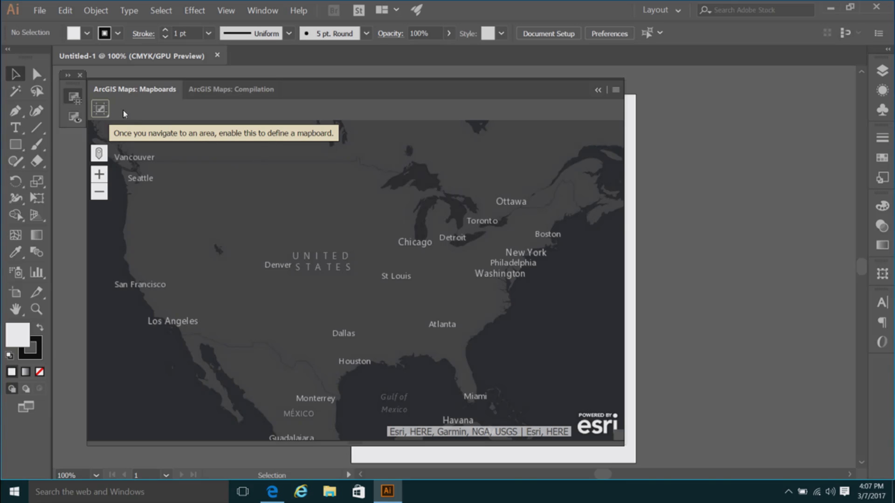
Choose Create from web map in the ArcGIS panel's mapboard menu.
left_click(100, 110)
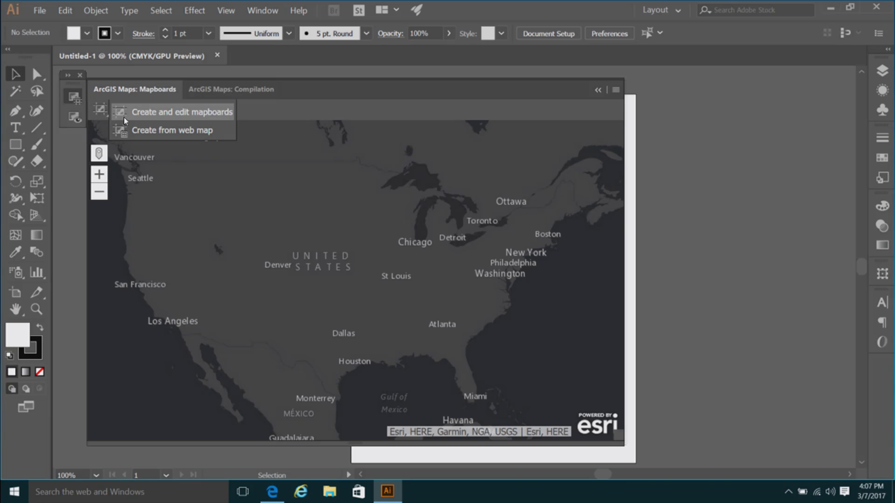
left_click(150, 132)
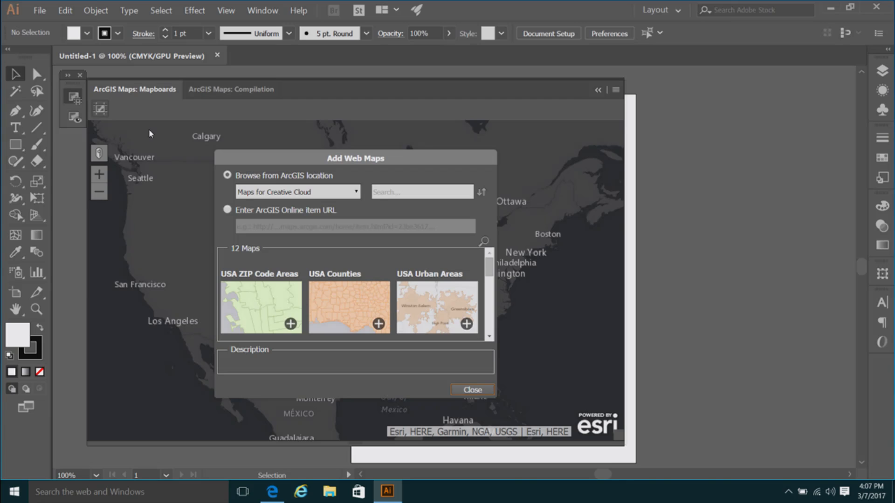
Browse My Organization > DevSummit > Locations in Add Web Maps, then switch to the browser.
left_click(356, 192)
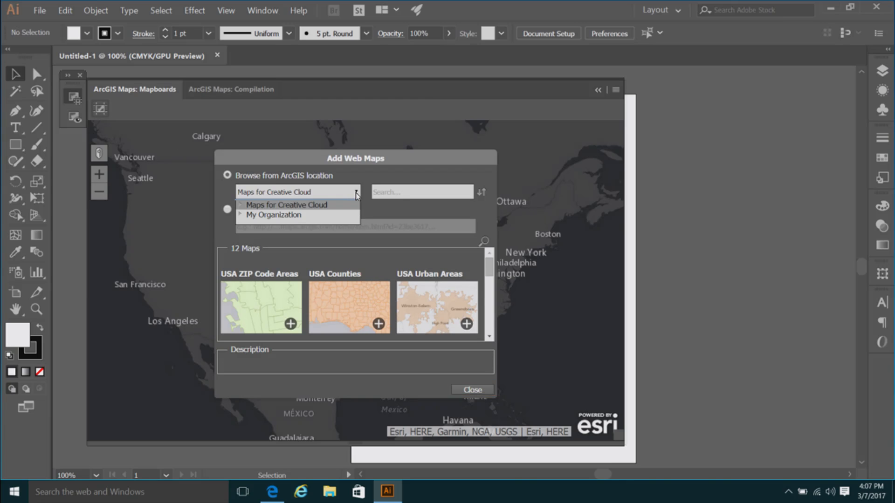
left_click(241, 216)
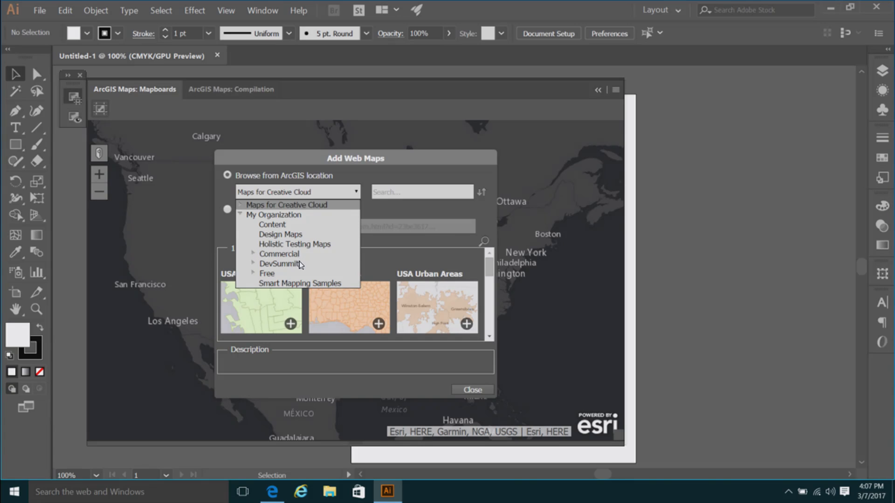
left_click(252, 265)
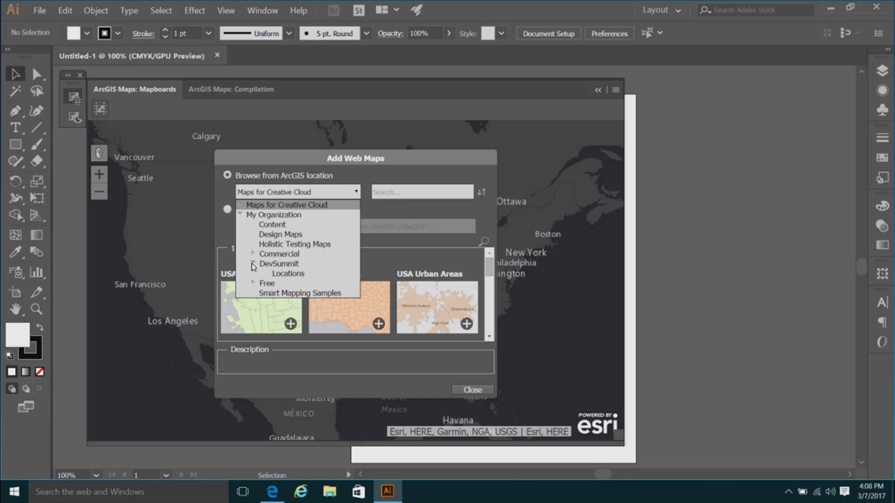
left_click(292, 274)
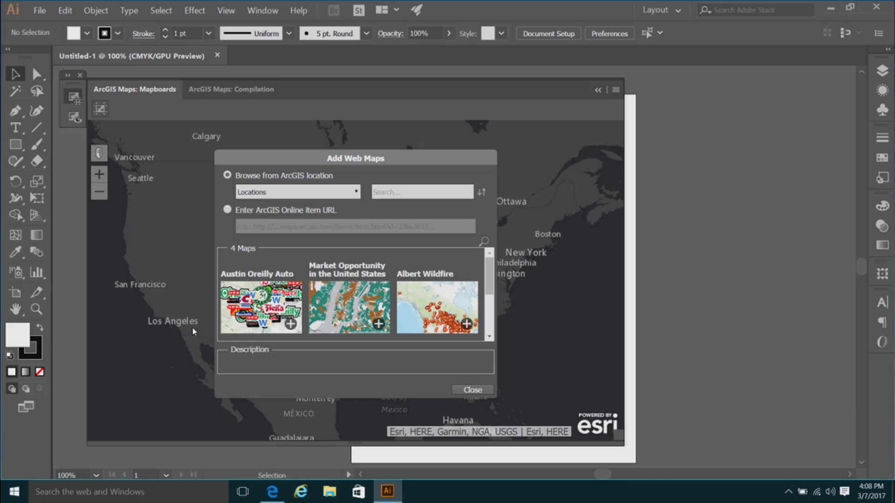
left_click(273, 495)
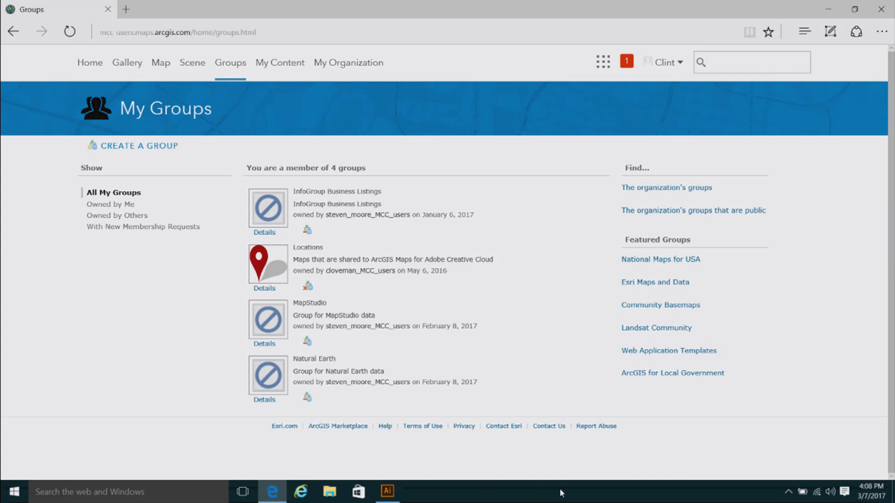
List and scroll through the organization's groups in ArcGIS Online, then return to Illustrator.
left_click(658, 191)
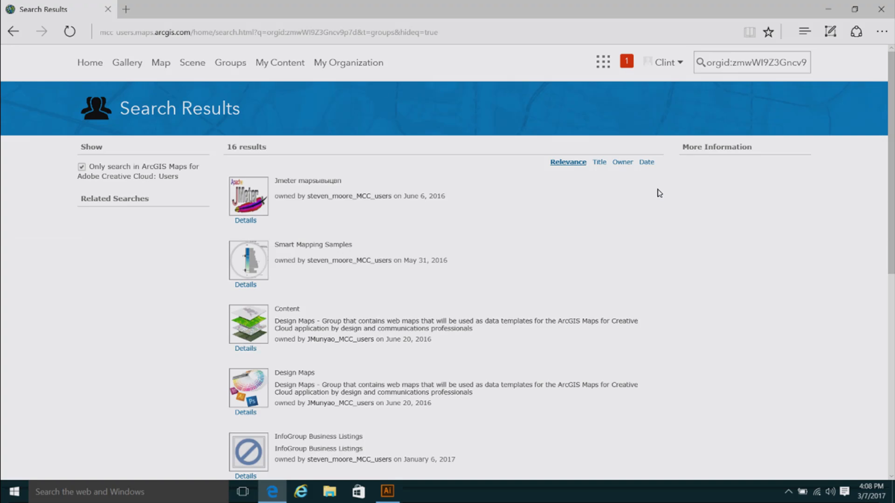
left_click_drag(891, 119, 886, 351)
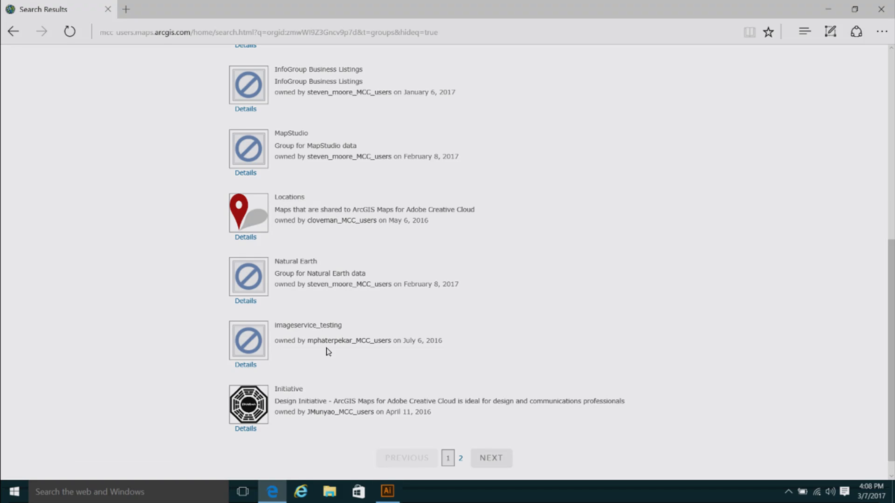
left_click(386, 494)
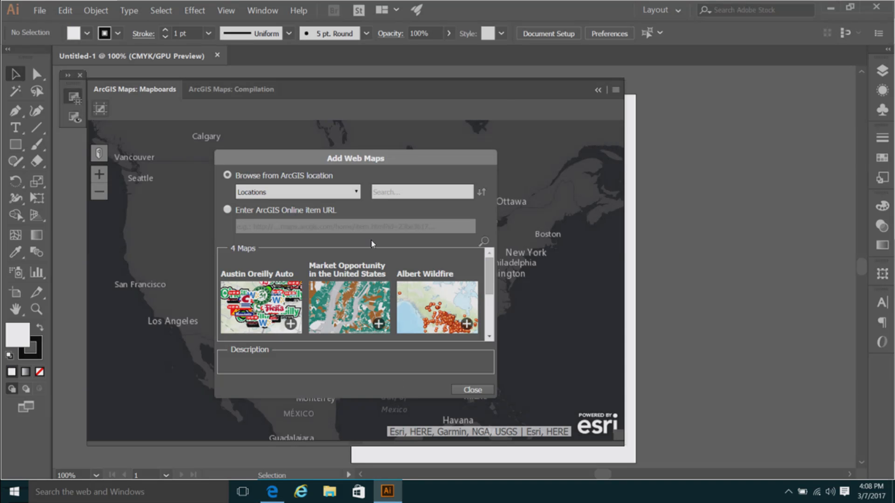
Review the map source folder tree in Add Web Maps, then bring back the ArcGIS group results.
left_click(357, 192)
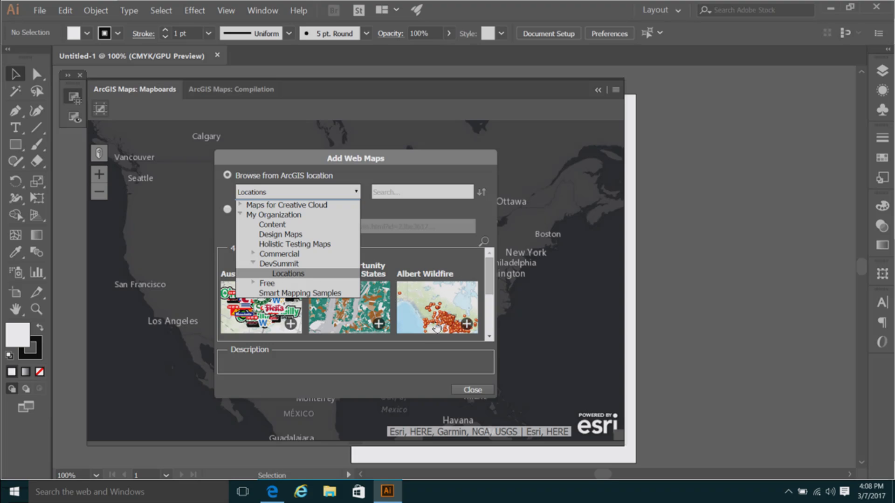
left_click(273, 492)
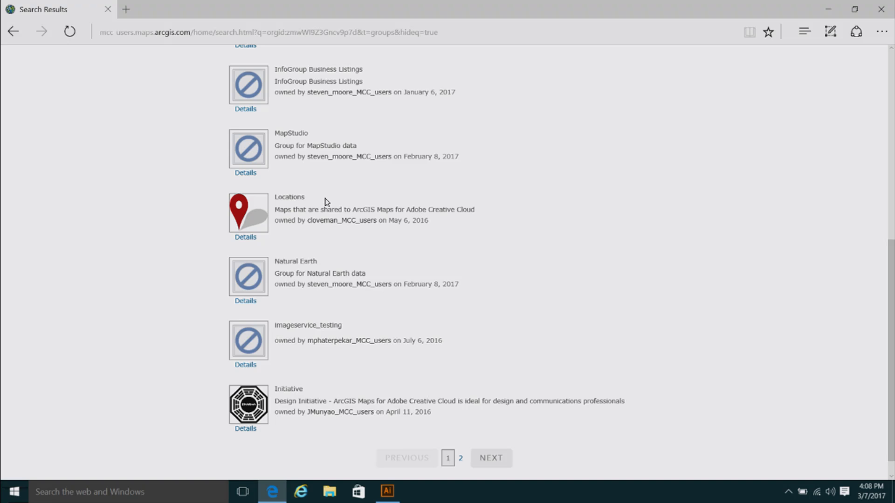
Open the Locations group page in ArcGIS Online and inspect its tags.
scroll(327, 202, "up", 5)
scroll(327, 202, "down", 3)
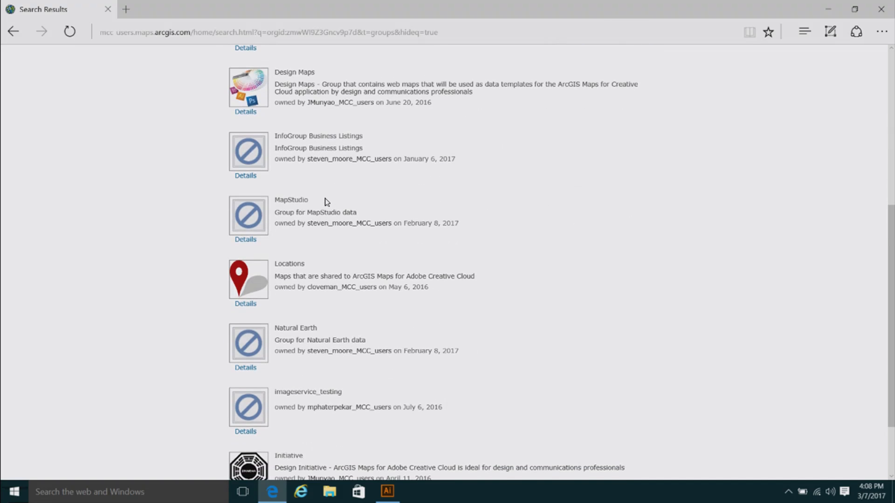
left_click(261, 278)
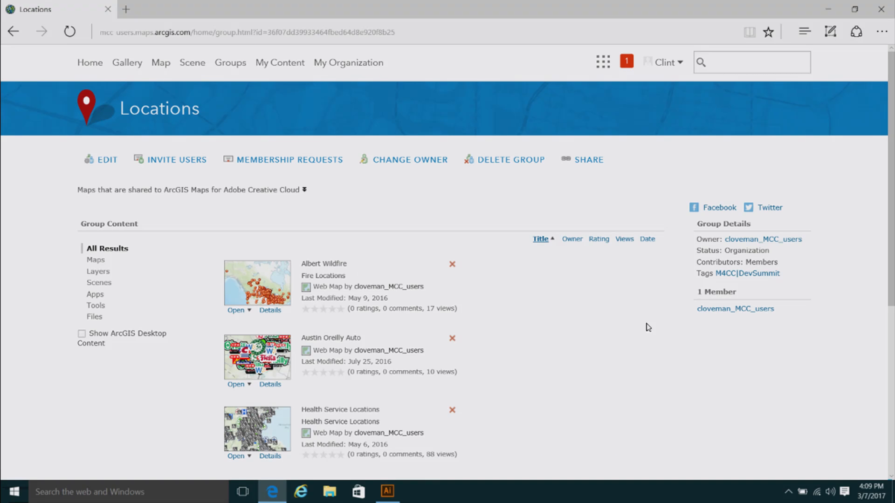
left_click_drag(699, 272, 753, 278)
left_click(712, 285)
Open the Locations group's edit form, check its M4CC|DevSummit tag, and return to Illustrator.
left_click(107, 160)
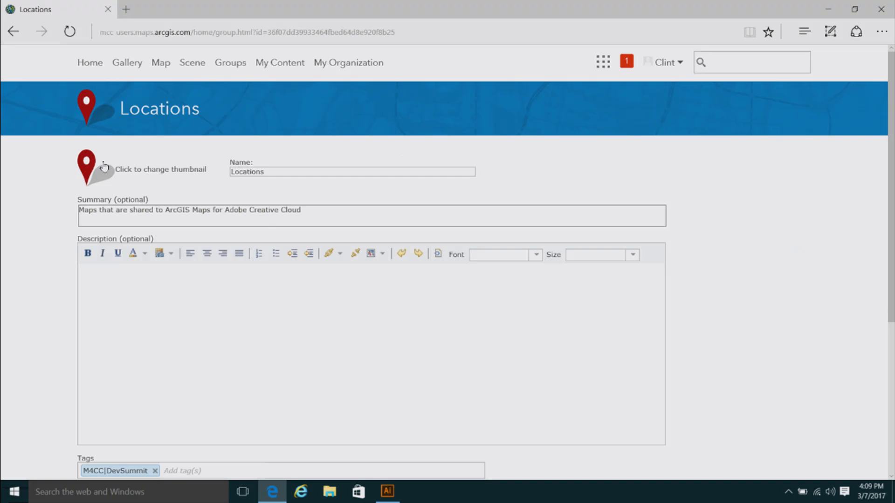
scroll(716, 254, "down", 4)
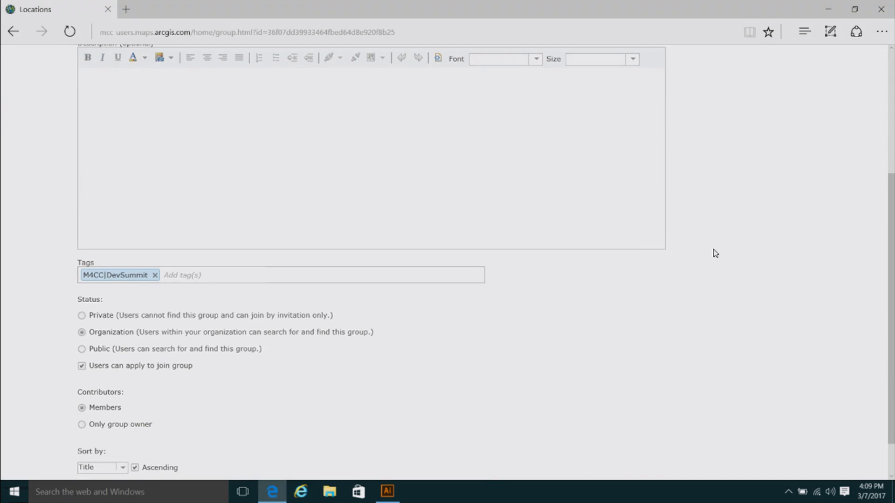
left_click(225, 275)
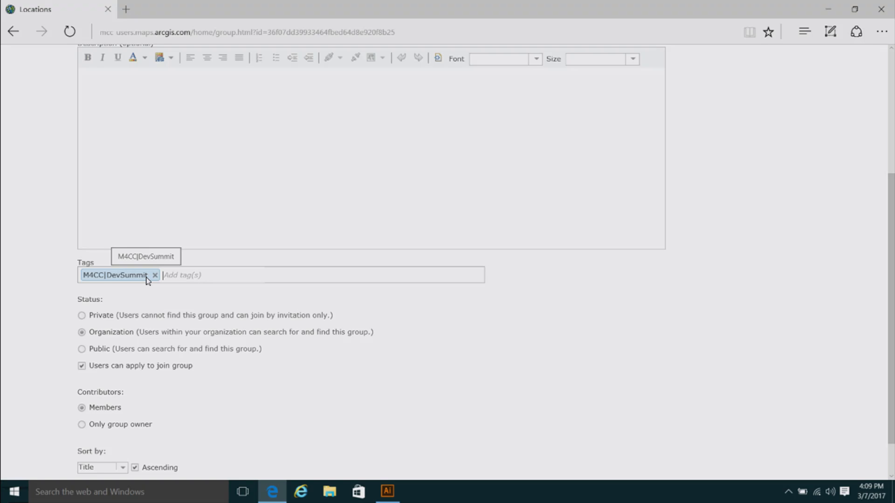
left_click(387, 492)
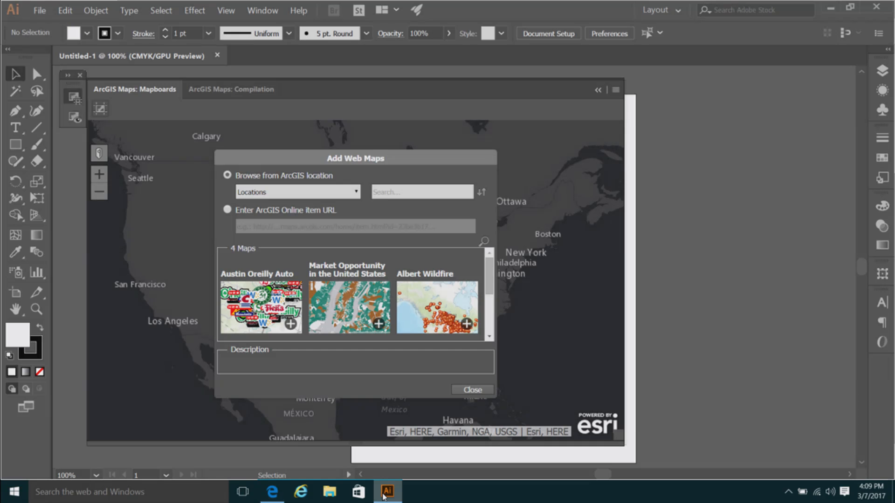
left_click(355, 193)
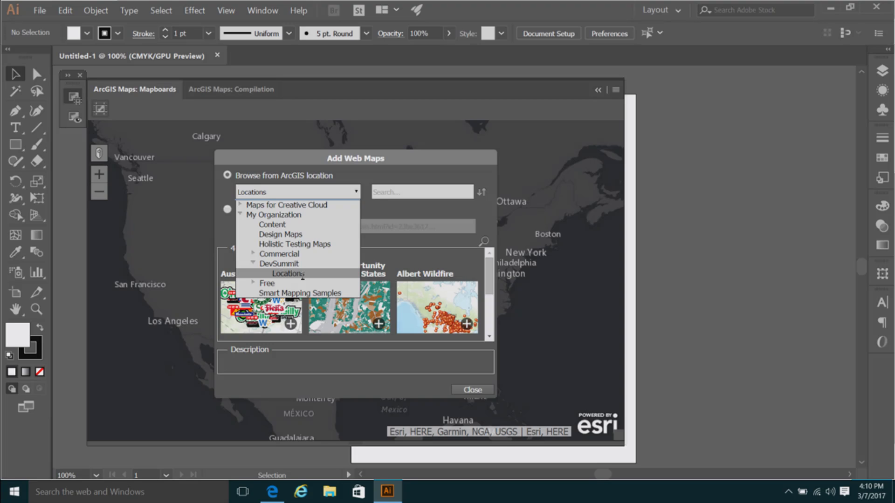
Leave the Locations group page without saving changes and return to Illustrator's Add Web Maps list.
left_click(284, 485)
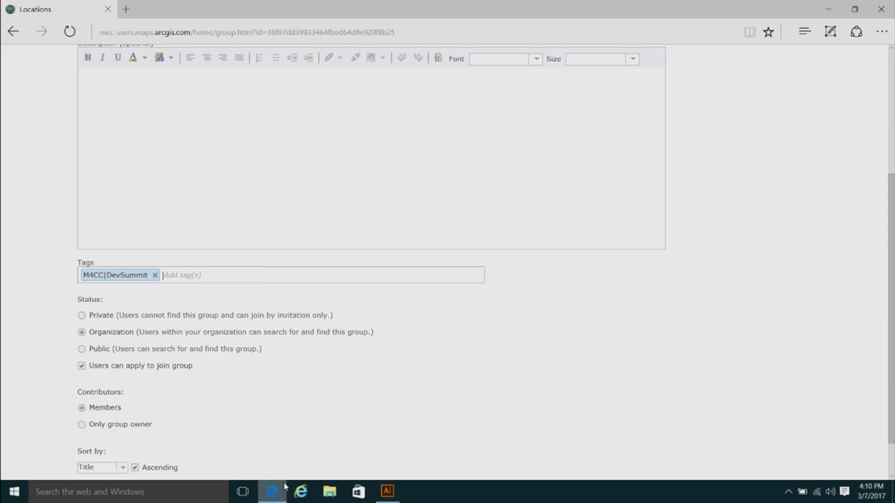
scroll(669, 336, "up", 5)
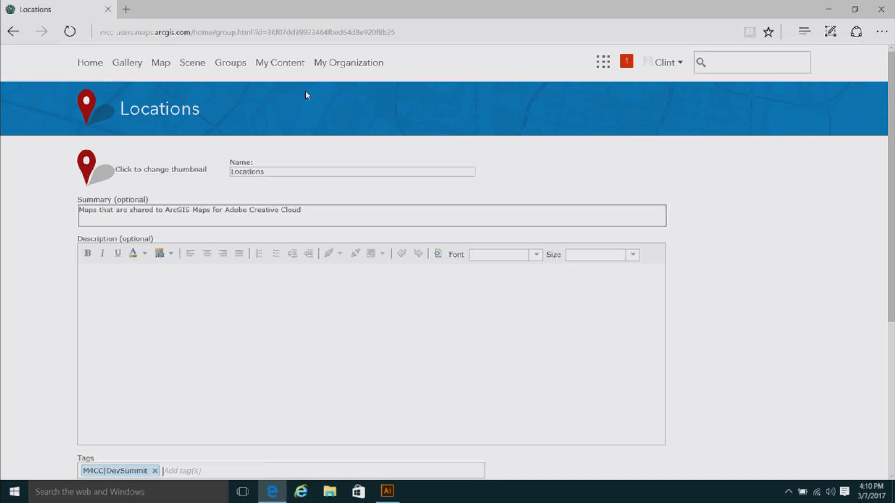
left_click(231, 65)
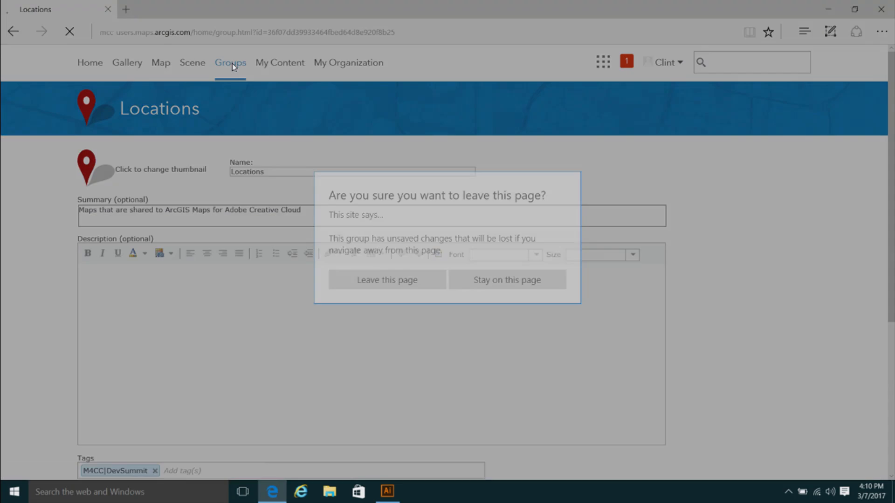
left_click(409, 282)
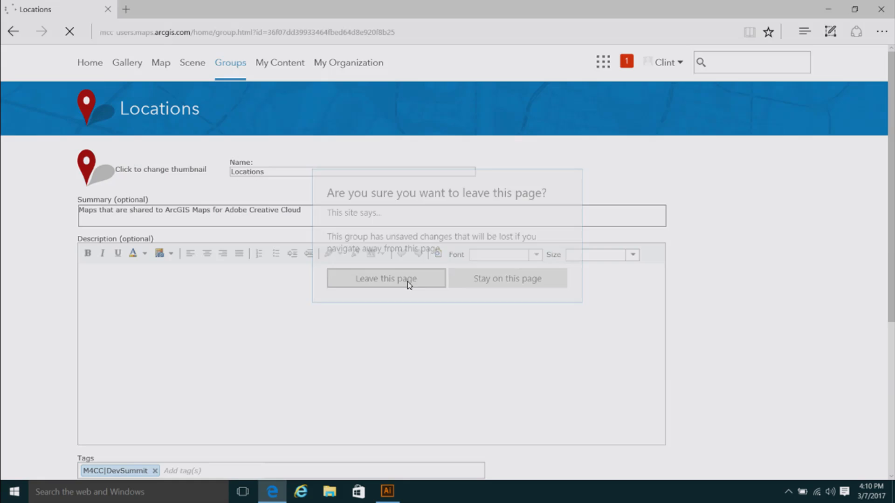
left_click(388, 500)
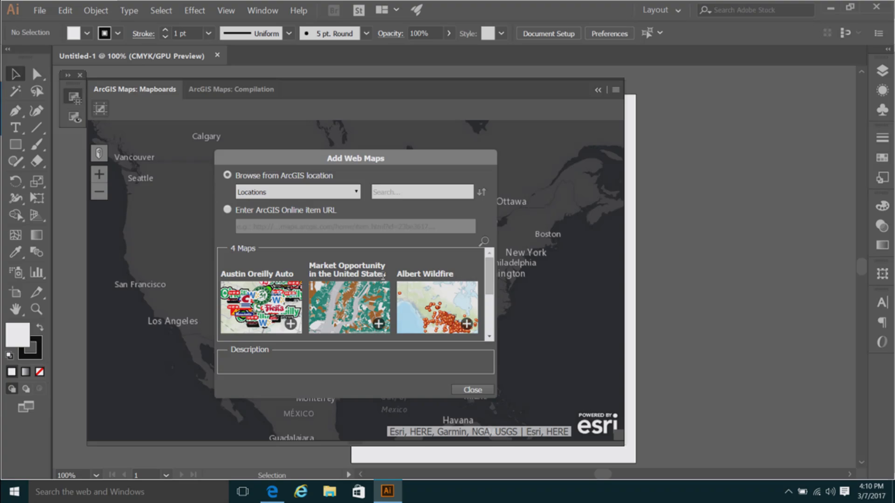
Add the Market Opportunity in the United States map and pull the mapboard edges in around Manhattan.
mouse_move(489, 279)
left_mouse_down()
mouse_move(490, 314)
mouse_move(492, 259)
left_mouse_up()
left_click(379, 325)
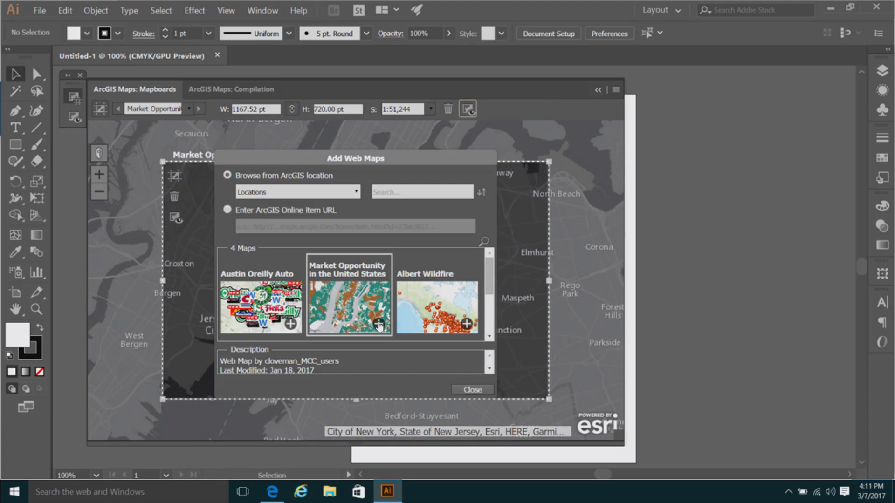
left_click(475, 393)
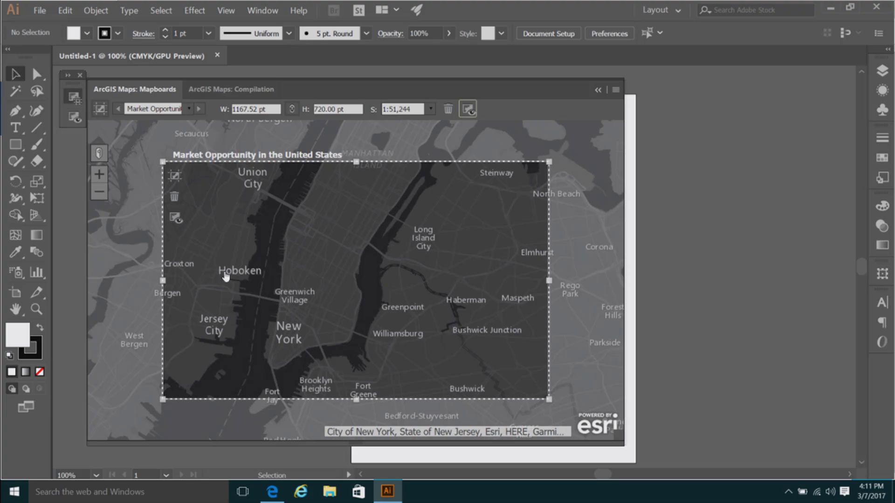
left_click_drag(163, 280, 196, 292)
left_click_drag(550, 281, 501, 275)
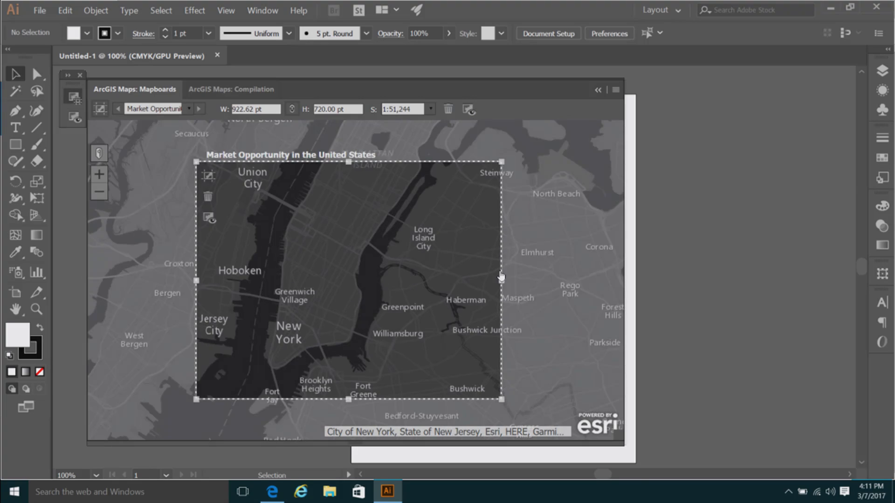
left_click(262, 110)
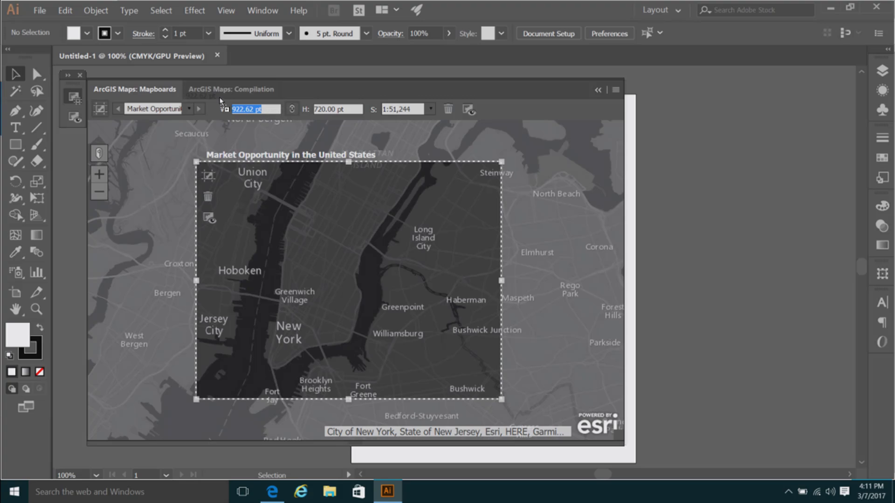
left_click(194, 92)
left_click(169, 91)
left_click_drag(275, 109, 225, 96)
left_click(223, 95)
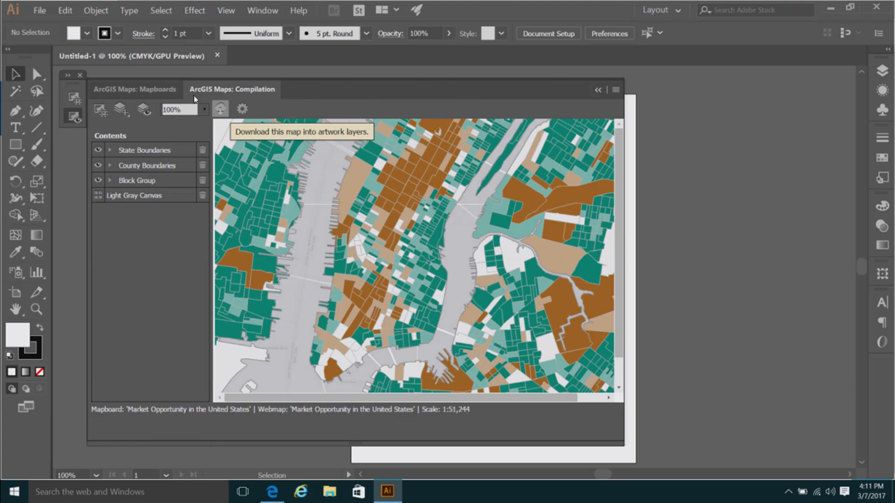
left_click(155, 89)
Resize the mapboard to 900 × 700 pt, keeping the 1:51,244 scale.
left_click(269, 109)
key("BackSpace")
key("BackSpace")
key("BackSpace")
key("BackSpace")
key("BackSpace")
key("BackSpace")
key("BackSpace")
key("BackSpace")
key("BackSpace")
type("900")
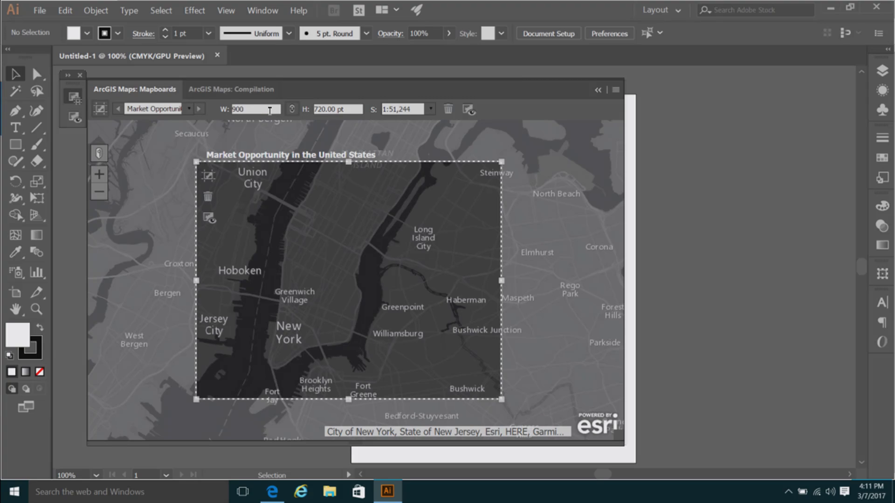
key("Return")
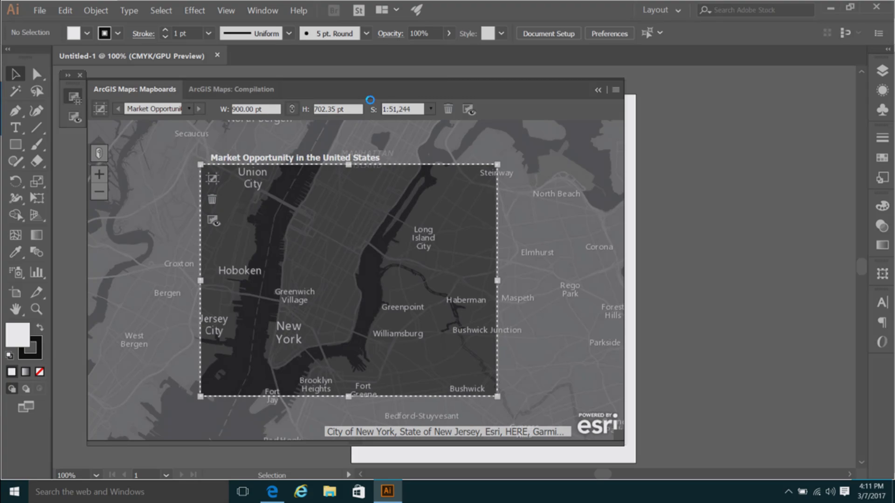
left_click(348, 109)
left_click_drag(348, 108, 313, 108)
key("BackSpace")
type("700")
key("Return")
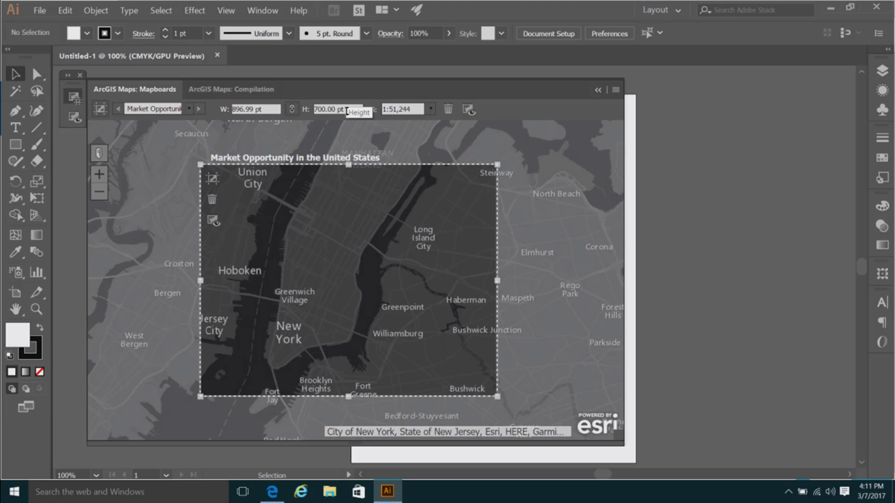
left_click(431, 110)
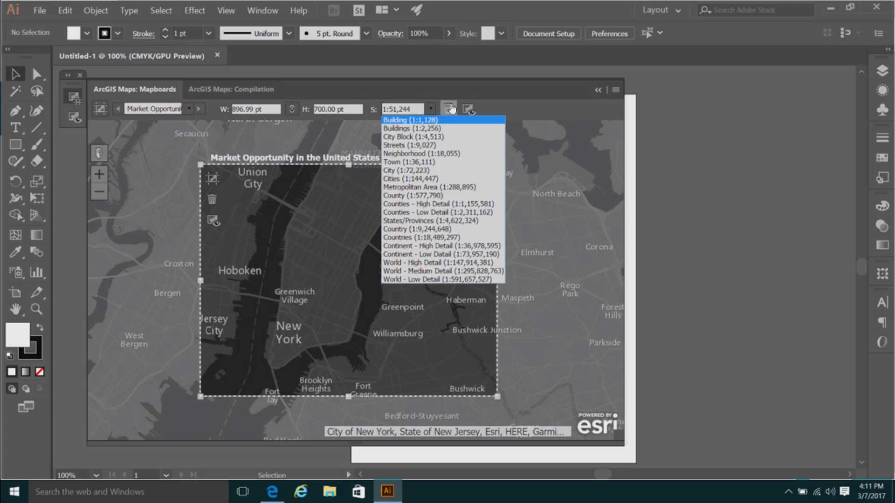
left_click(430, 113)
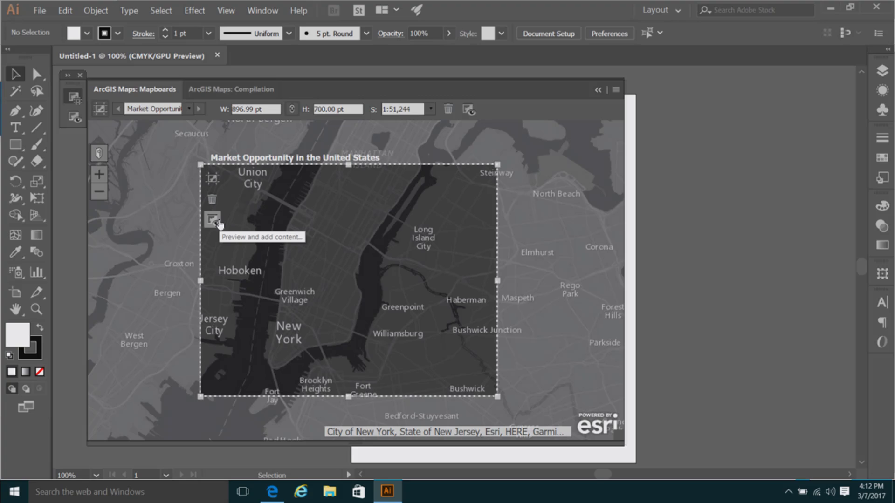
Delete the State Boundaries and County Boundaries layers, leaving Block Group and Light Gray Canvas.
left_click(468, 110)
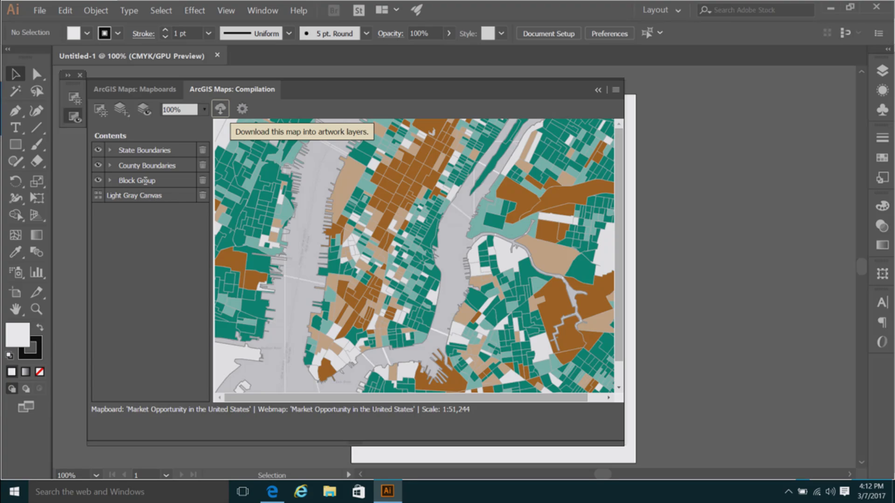
left_click(111, 181)
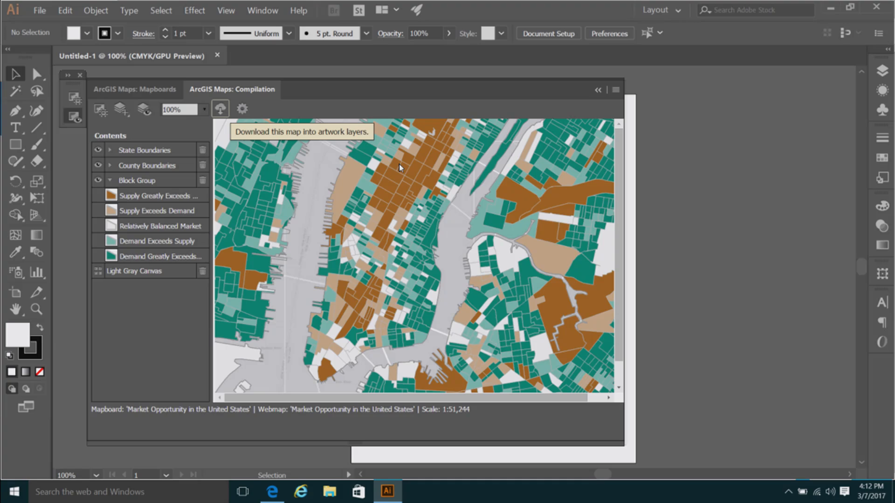
left_click(111, 181)
left_click(204, 166)
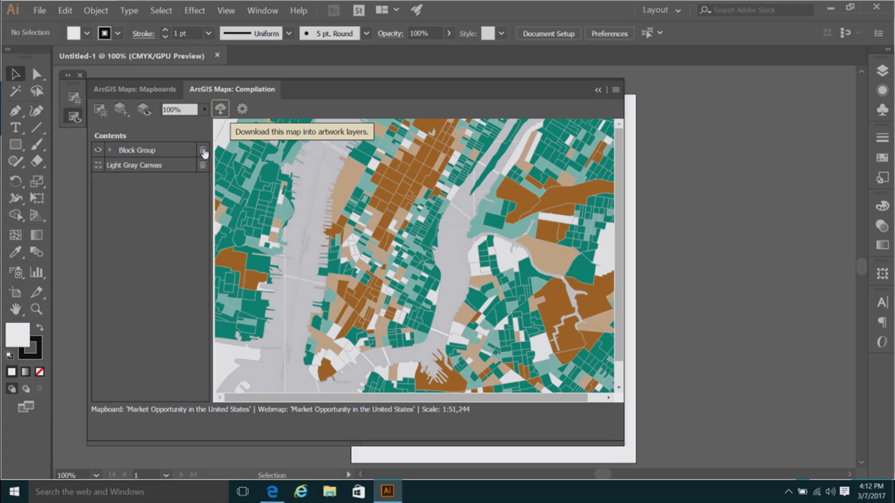
left_click(125, 115)
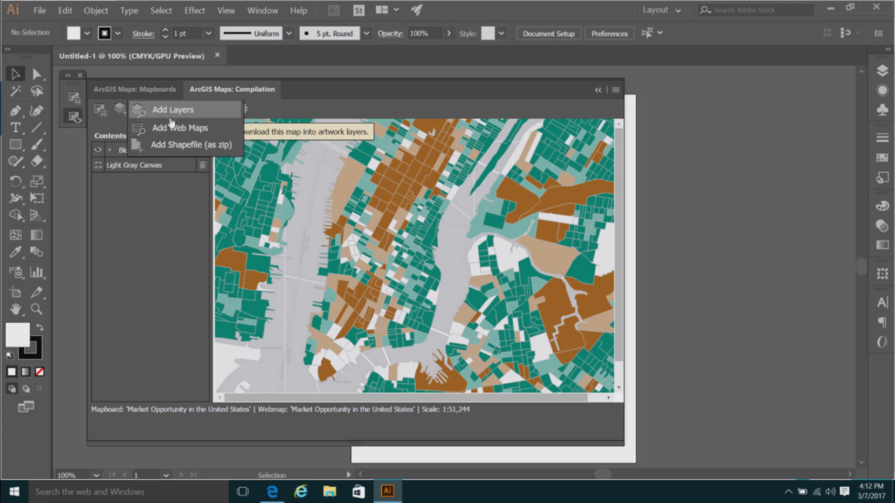
Add NYC_Places_Centroids.zip as a zipped shapefile layer and hide Block Group to see the points.
left_click(177, 147)
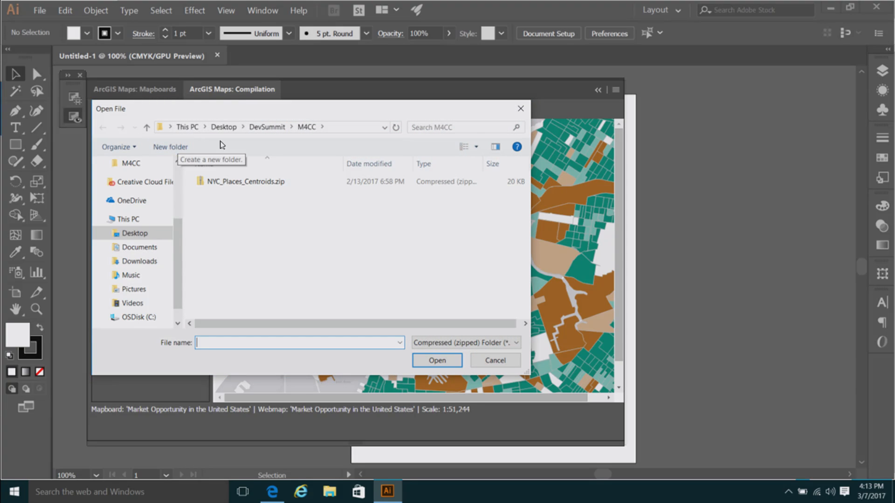
left_click(243, 184)
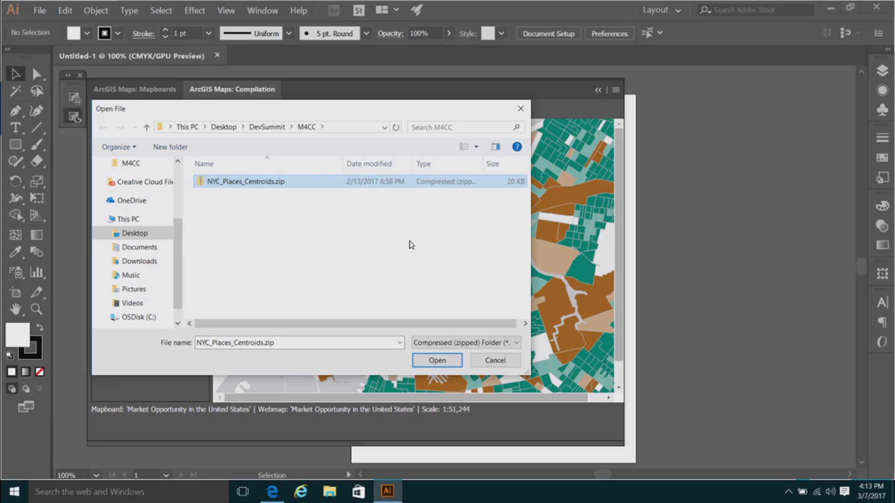
left_click(425, 363)
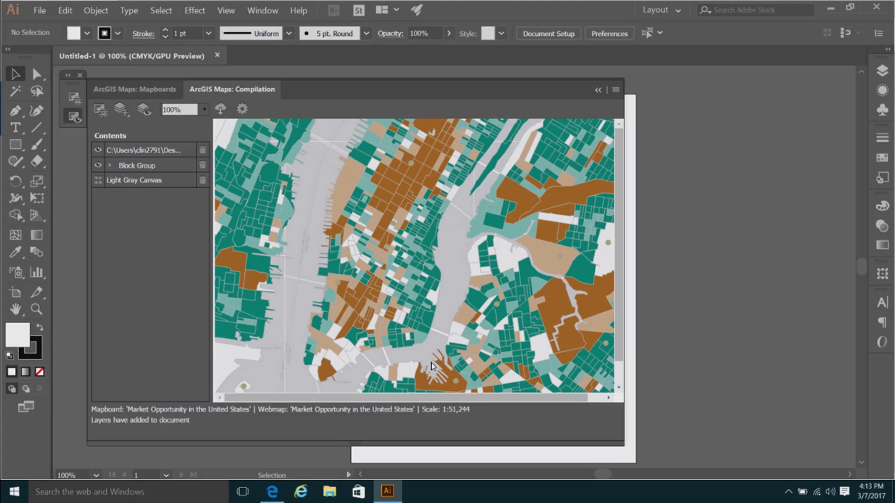
left_click(98, 165)
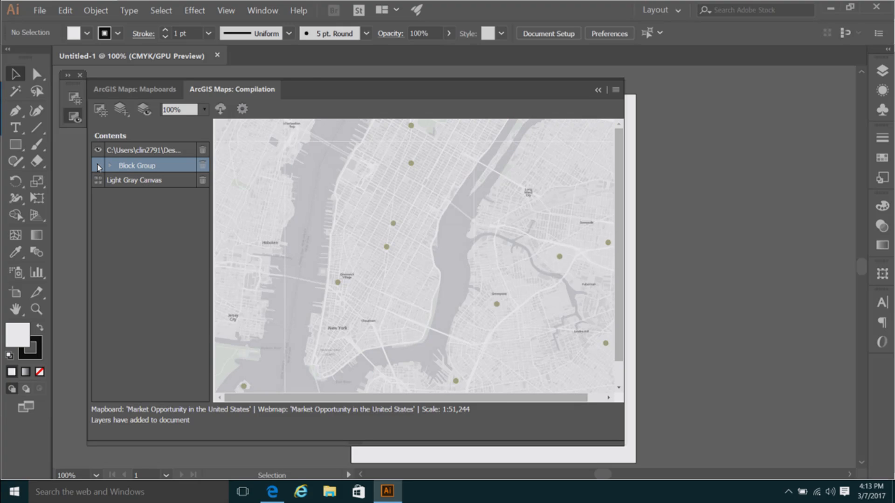
Show Block Group again, widen the Contents list to reveal full names, and try renaming the shapefile layer.
left_click(98, 166)
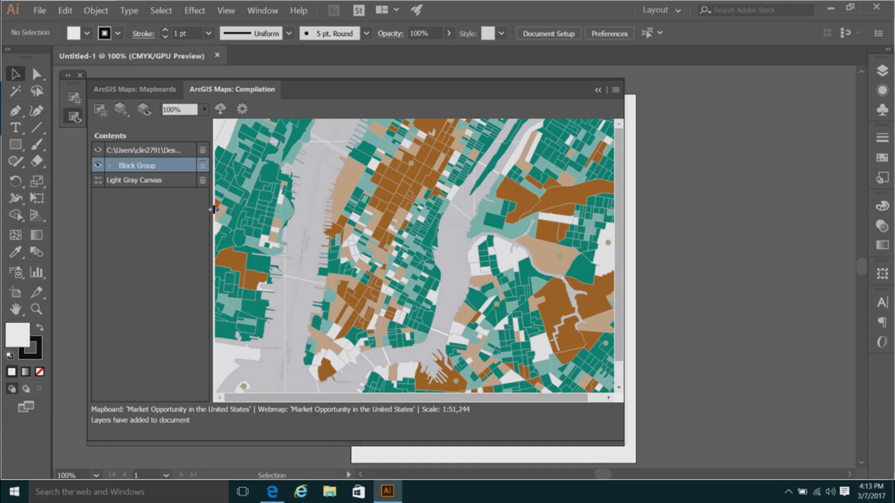
left_click_drag(212, 210, 282, 210)
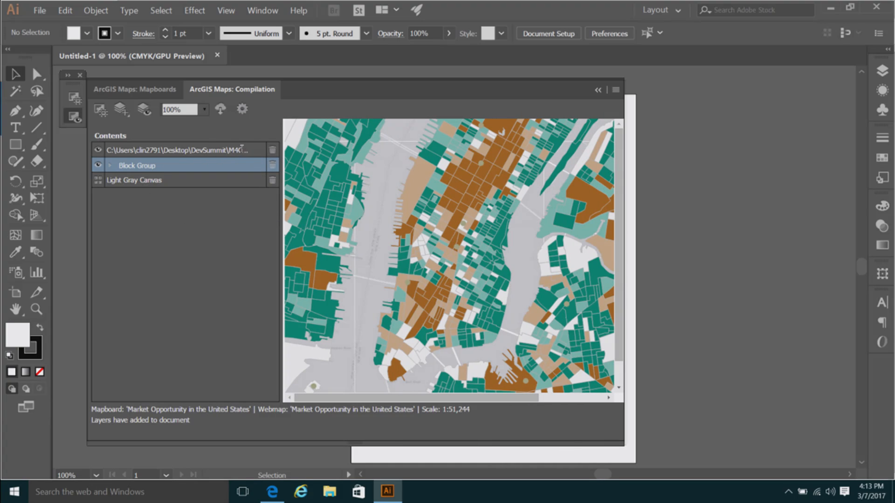
double_click(241, 148)
key("BackSpace")
key("BackSpace")
key("BackSpace")
key("BackSpace")
key("BackSpace")
key("BackSpace")
key("BackSpace")
key("BackSpace")
key("BackSpace")
key("BackSpace")
key("BackSpace")
key("BackSpace")
key("BackSpace")
key("BackSpace")
key("BackSpace")
key("BackSpace")
key("BackSpace")
key("BackSpace")
key("BackSpace")
key("BackSpace")
key("BackSpace")
key("BackSpace")
key("BackSpace")
key("BackSpace")
key("BackSpace")
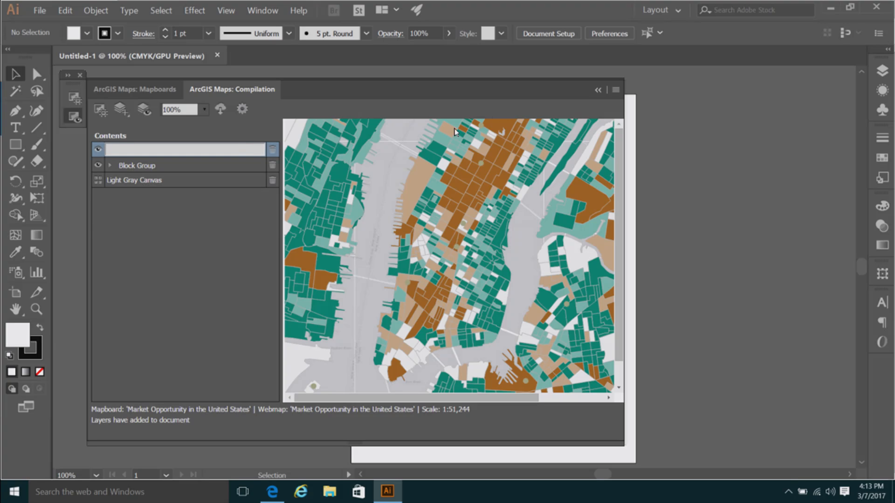
left_click(883, 72)
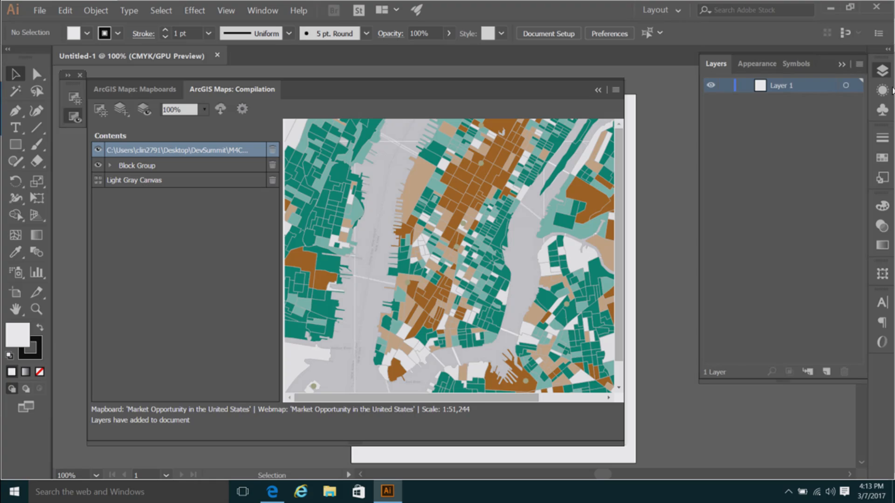
Switch between the Symbols and Layers panels in the right dock, leaving Symbols showing.
left_click(798, 64)
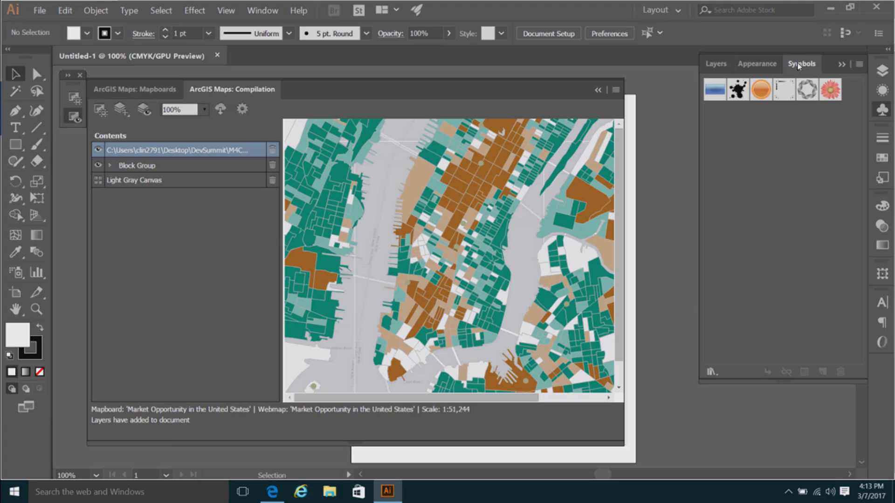
left_click(843, 64)
left_click(881, 71)
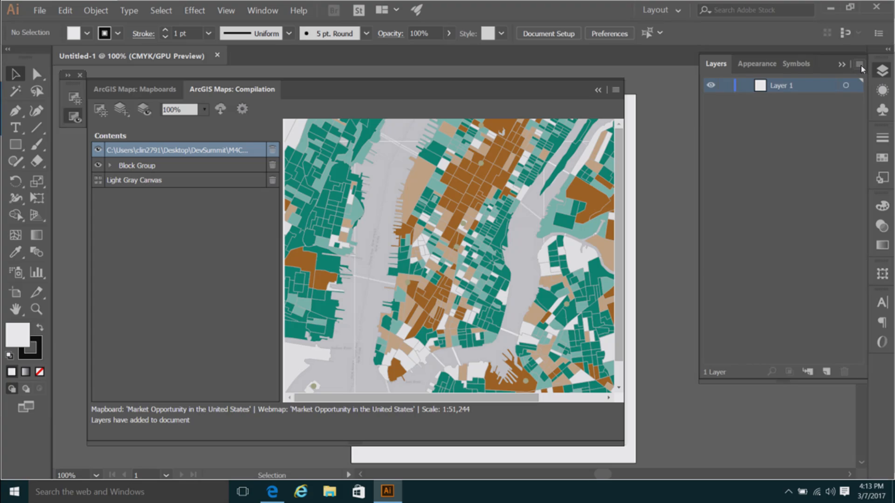
left_click(860, 66)
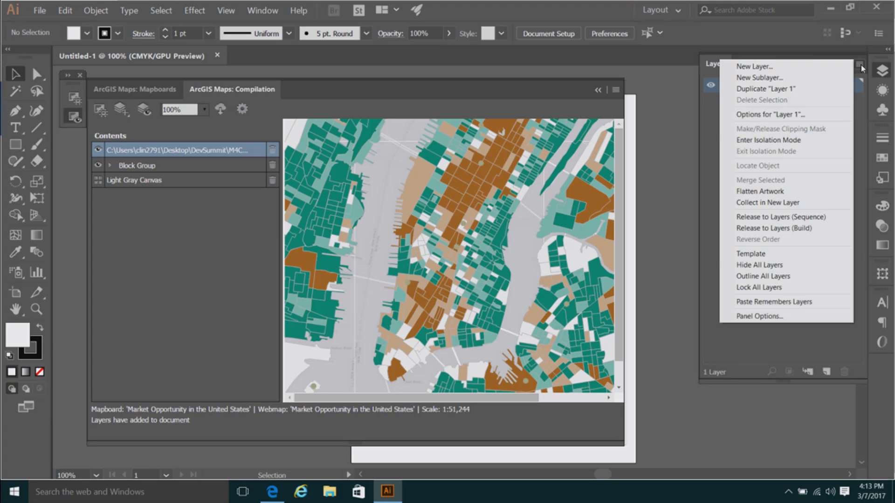
left_click(688, 121)
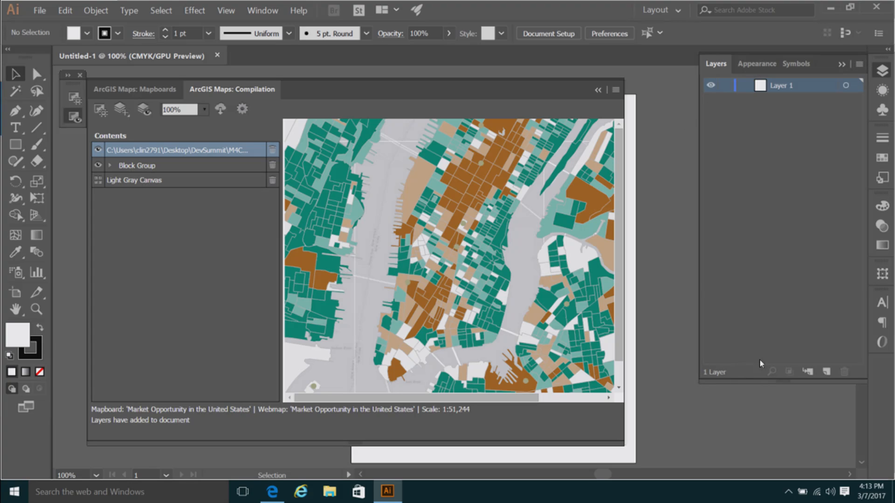
left_click(796, 66)
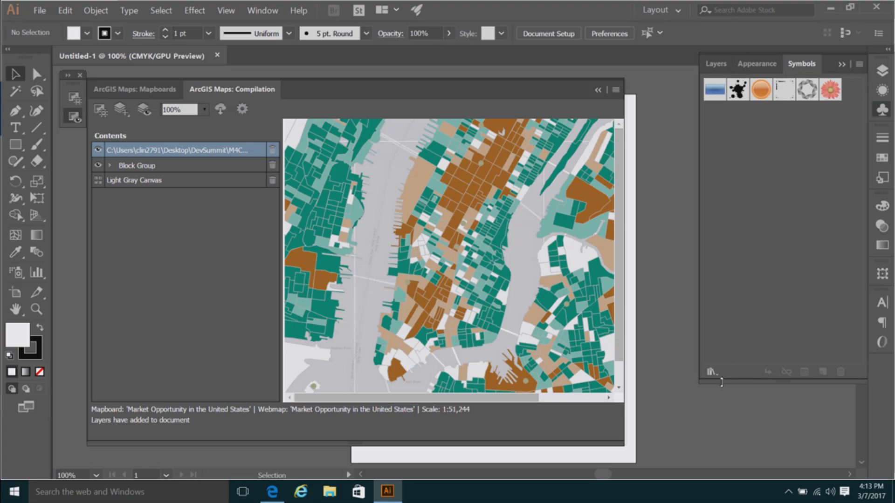
Load the ArcGIS Maps Standard symbol library, dock it, and reopen the ArcGIS Maps Compilation panel.
left_click(711, 372)
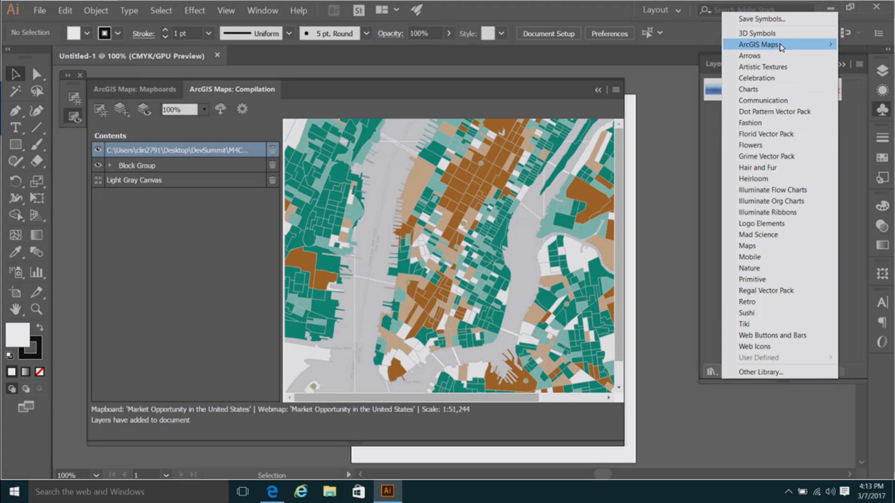
mouse_move(779, 46)
left_click(671, 66)
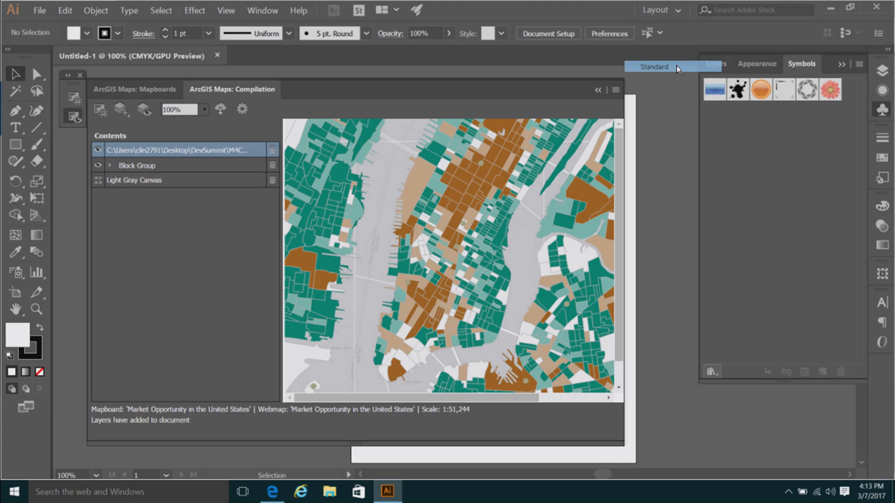
left_click(598, 90)
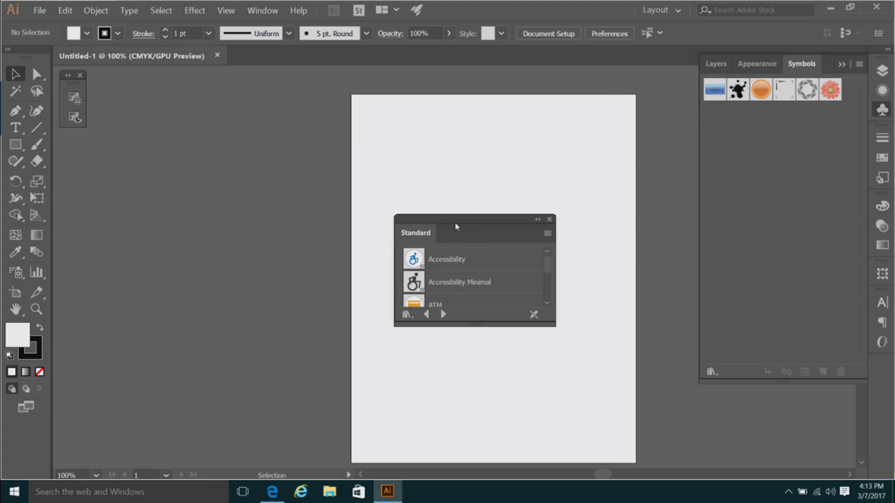
left_click_drag(425, 233, 824, 64)
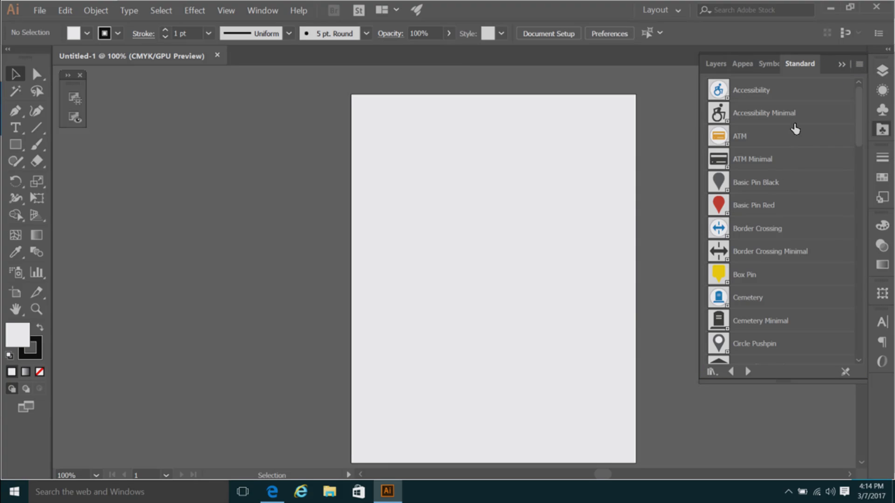
left_click_drag(862, 113, 859, 323)
scroll(845, 340, "up", 10)
left_click(75, 117)
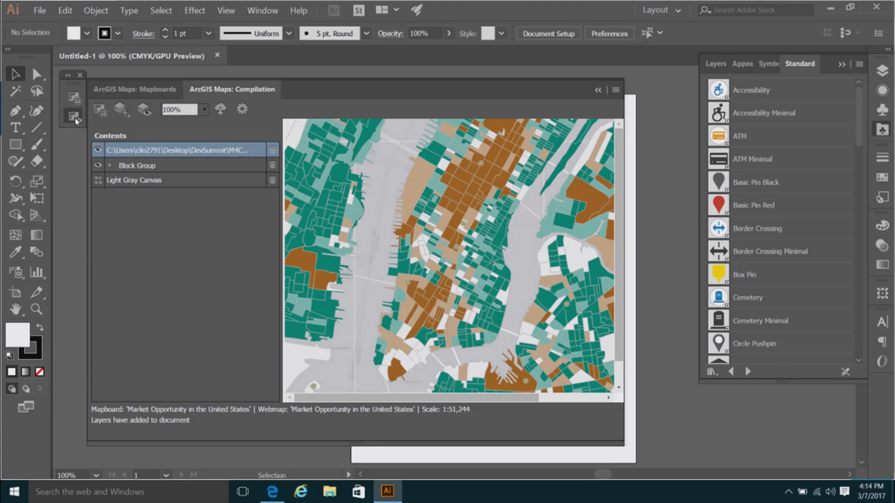
Replace the shapefile layer's file-path name with 'Basic Pin Red' in the Contents list.
double_click(227, 150)
key("BackSpace")
key("BackSpace")
key("BackSpace")
key("BackSpace")
key("BackSpace")
key("BackSpace")
key("BackSpace")
key("BackSpace")
key("BackSpace")
key("BackSpace")
key("BackSpace")
key("BackSpace")
key("BackSpace")
key("BackSpace")
key("BackSpace")
key("BackSpace")
key("BackSpace")
key("BackSpace")
key("BackSpace")
key("BackSpace")
key("BackSpace")
key("BackSpace")
key("BackSpace")
key("BackSpace")
key("BackSpace")
key("BackSpace")
key("BackSpace")
key("BackSpace")
key("BackSpace")
key("BackSpace")
key("BackSpace")
key("BackSpace")
key("BackSpace")
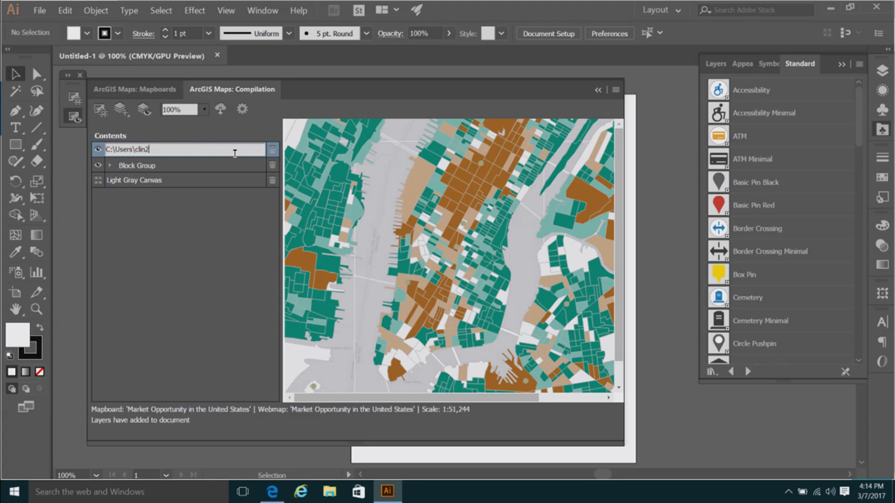
type("Basic Pin Red")
left_click(191, 194)
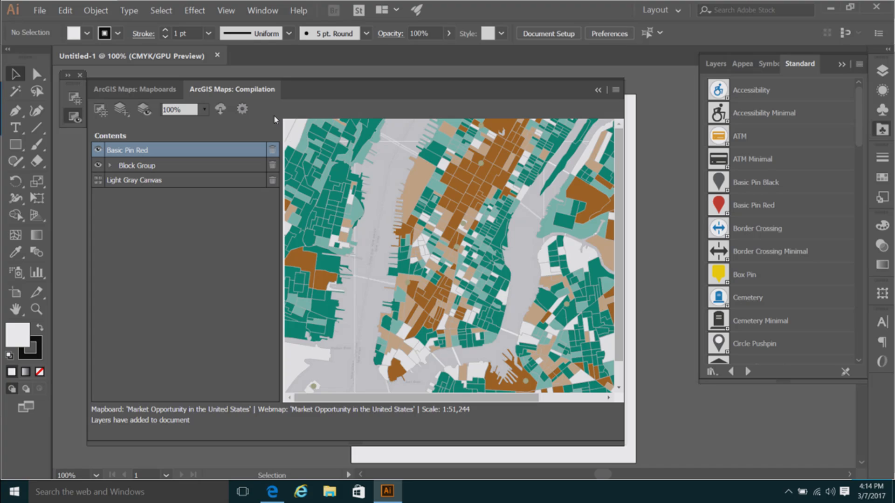
Widen the map preview and download the compiled map into Illustrator.
left_click_drag(282, 182, 259, 178)
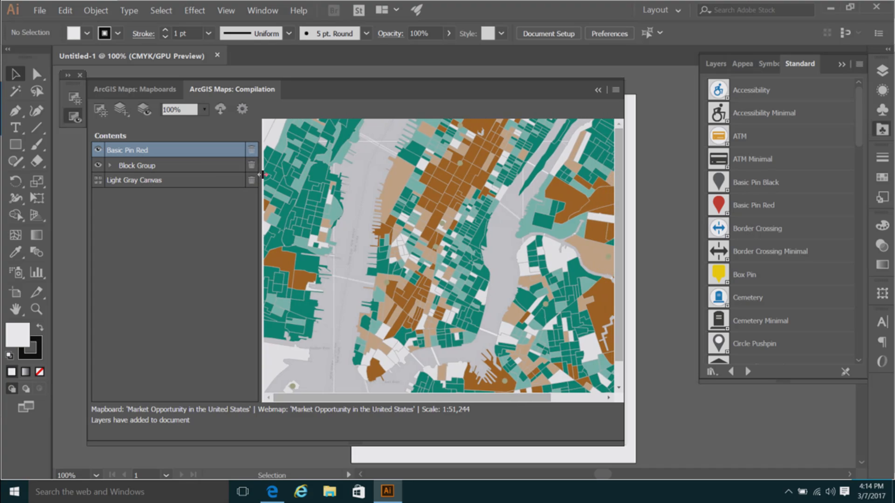
left_click(224, 112)
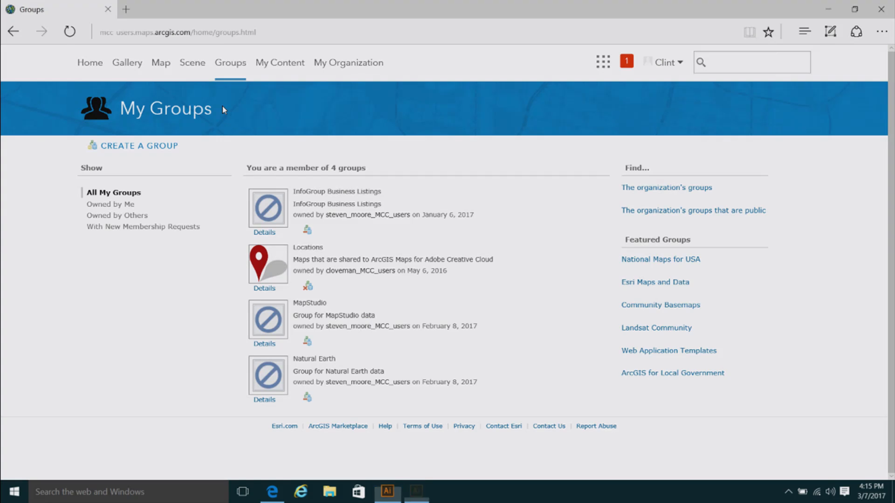
Switch from Edge back to the Illustrator window.
left_click(388, 492)
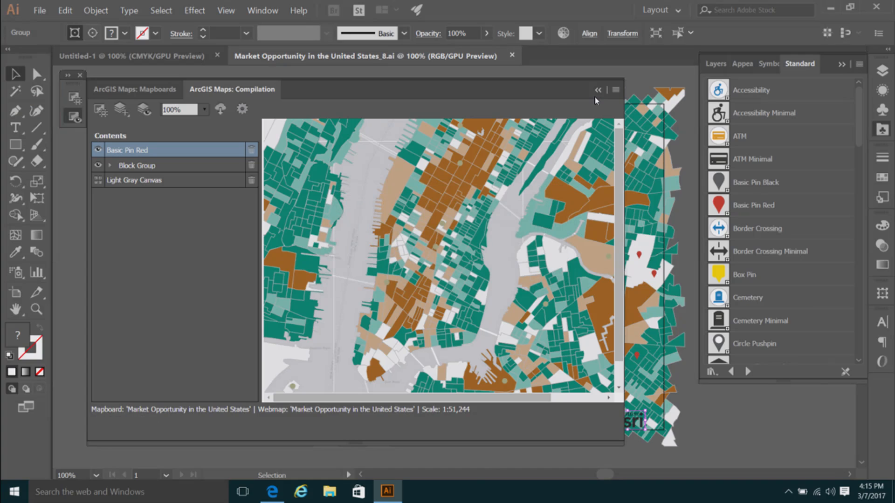
Collapse the Compilation panel and expand Basic Pin Red in the Layers panel to list each pin.
left_click(597, 91)
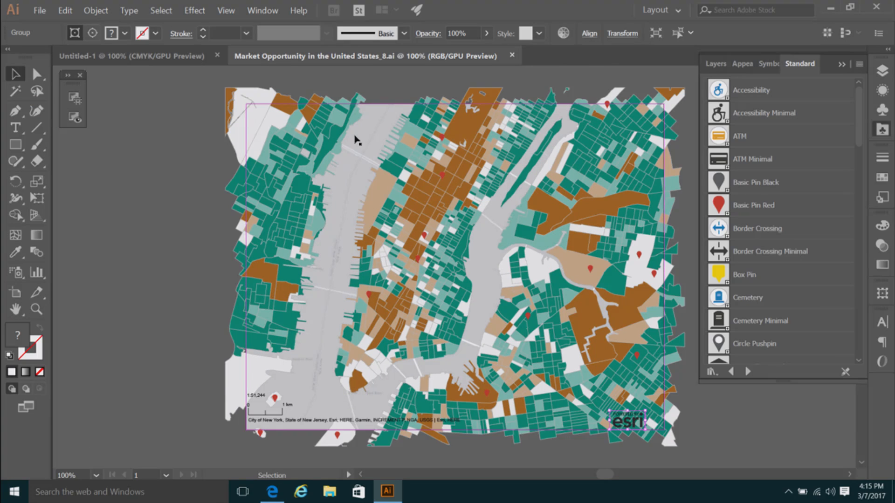
left_click(715, 63)
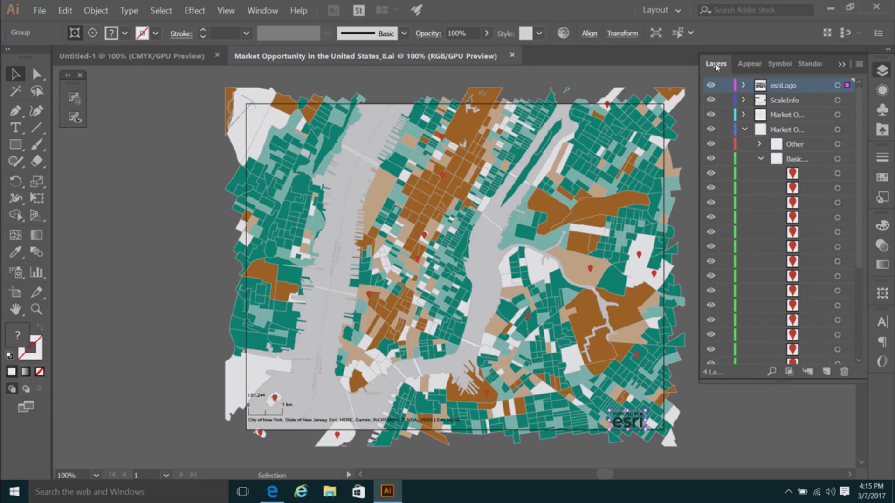
left_click(761, 159)
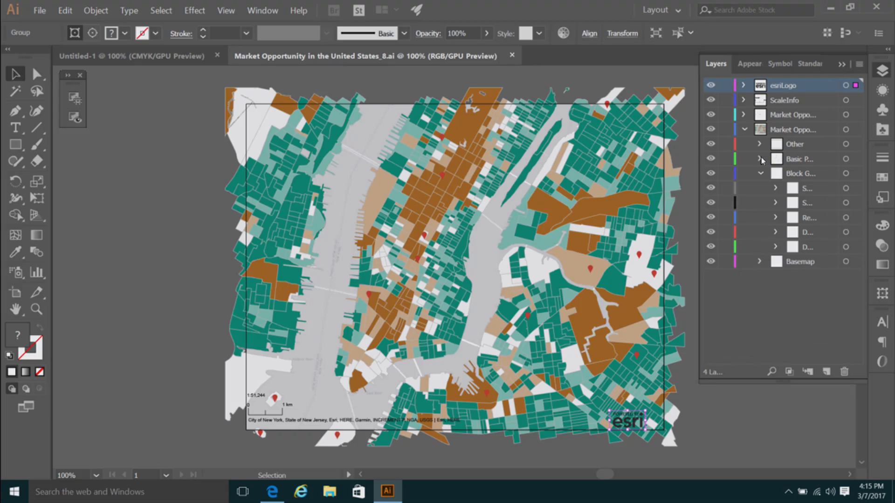
left_click(761, 159)
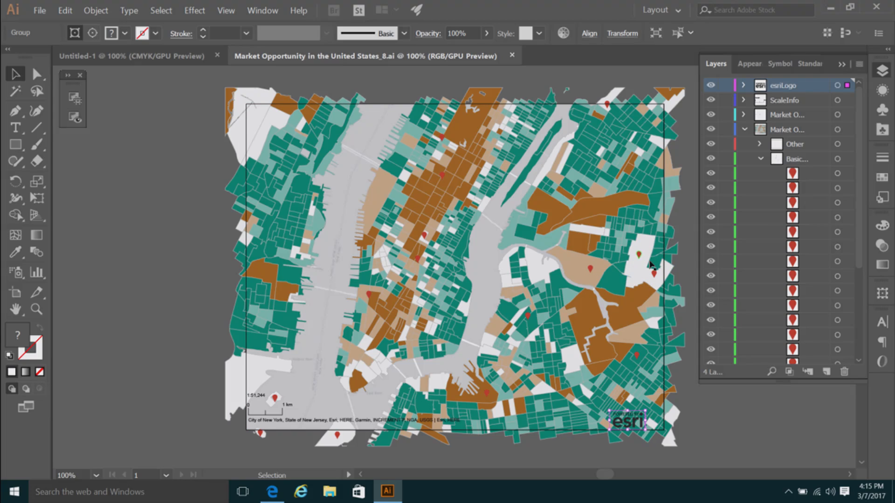
Collapse the pin group and toggle each block group sublayer off and back on.
left_click(761, 159)
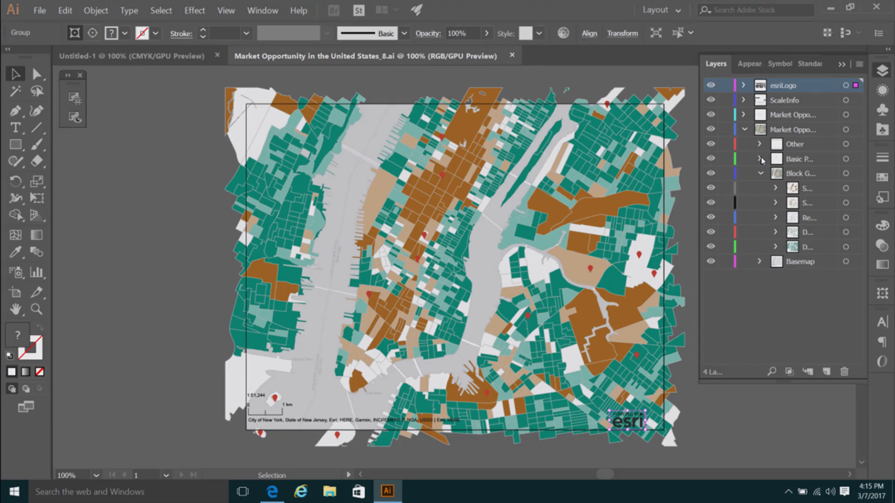
left_click(710, 232)
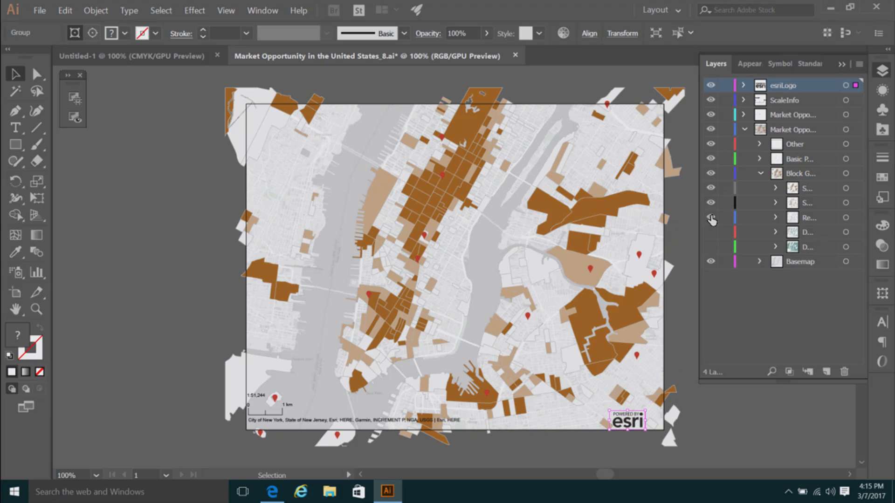
left_click(710, 202)
left_click(711, 217)
left_click(710, 217)
left_click(711, 233)
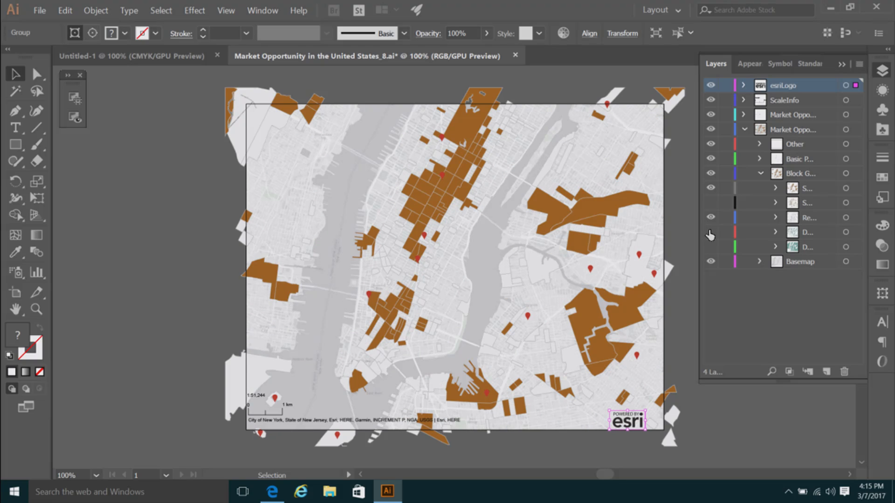
left_click(710, 247)
left_click(710, 203)
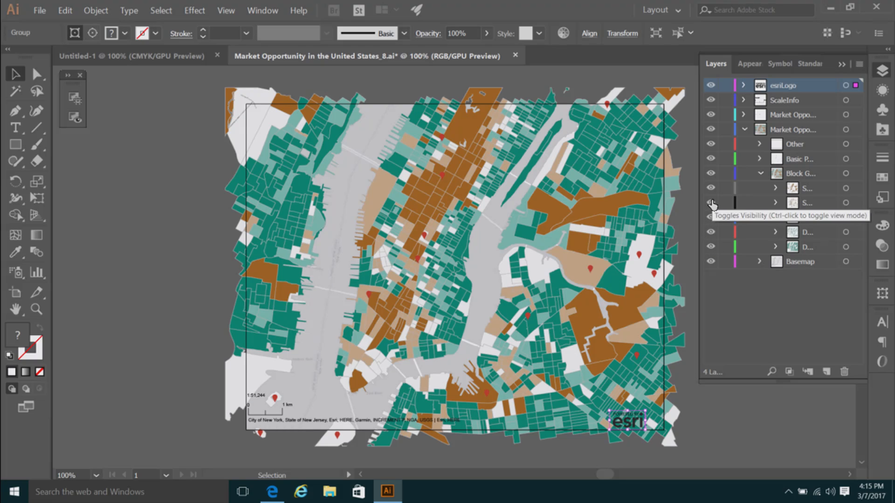
Hide the Basemap, esriLogo, ScaleInfo and top Market Opportunity credits layers.
left_click(710, 261)
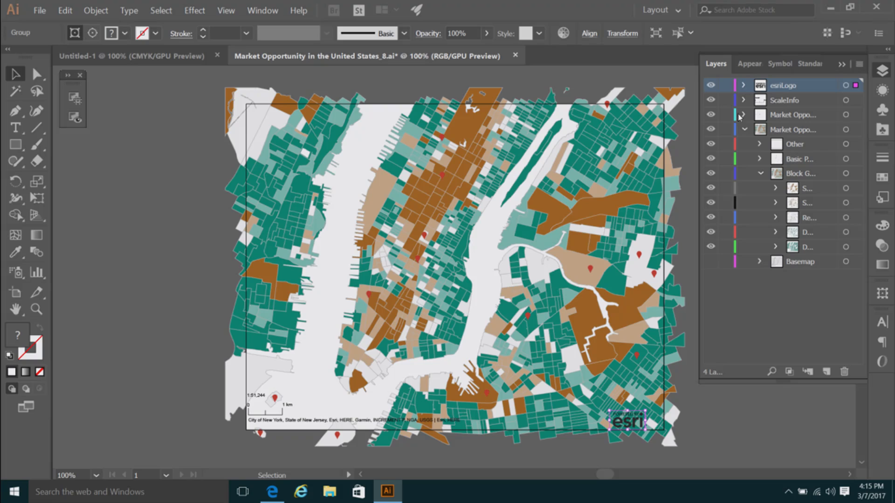
left_click(710, 85)
left_click(710, 100)
left_click(711, 114)
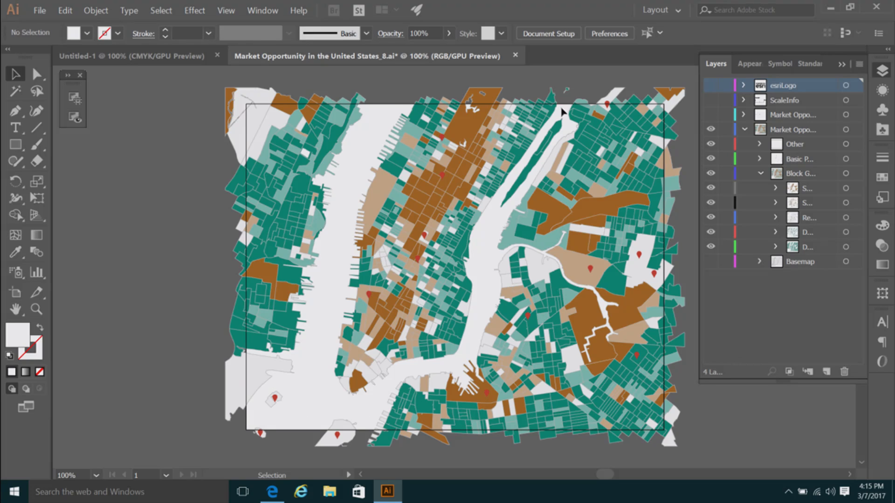
left_click(37, 91)
Lasso-select and delete the New Jersey shapes west of the Hudson and the features east of the East River.
mouse_move(181, 86)
left_mouse_down()
mouse_move(288, 81)
mouse_move(368, 102)
mouse_move(315, 271)
mouse_move(305, 395)
mouse_move(288, 424)
mouse_move(257, 442)
mouse_move(233, 372)
mouse_move(213, 227)
mouse_move(220, 85)
left_mouse_up()
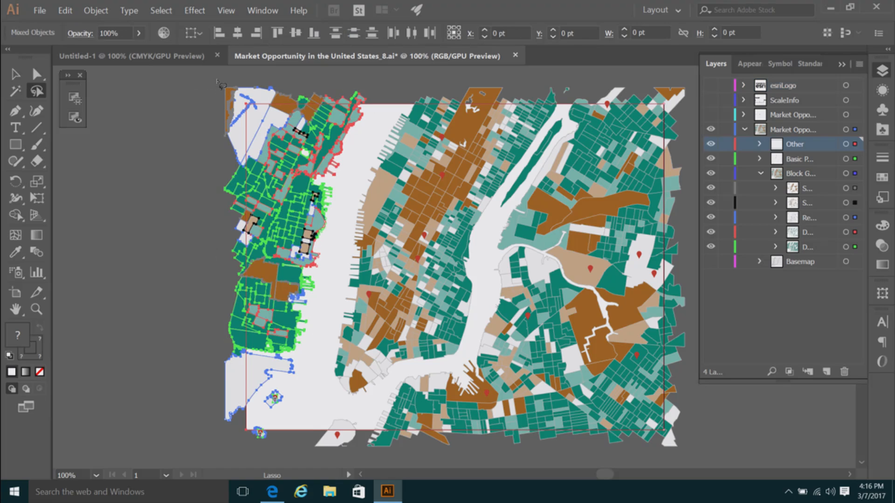
key("Delete")
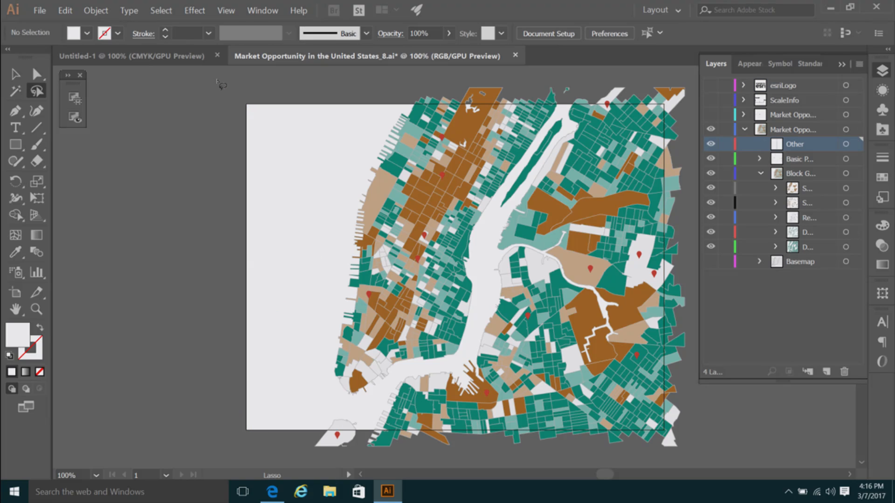
key("h")
left_click_drag(413, 311, 261, 301)
left_click(38, 92)
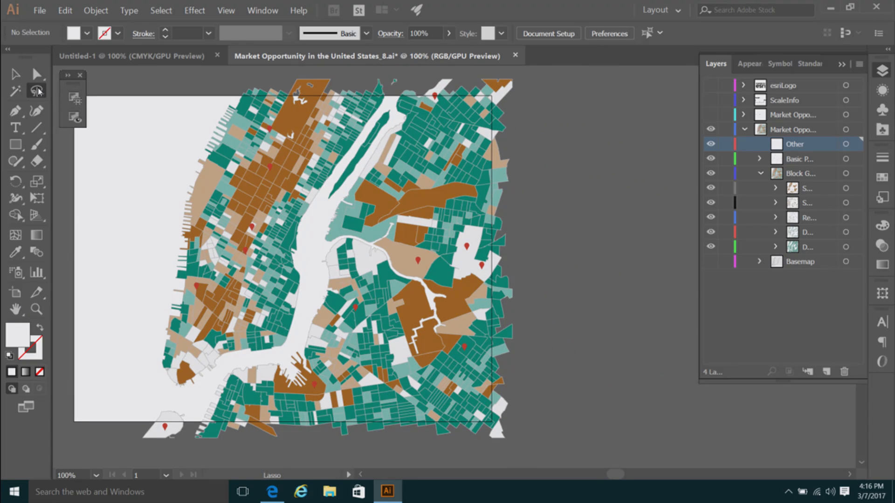
mouse_move(394, 77)
left_mouse_down()
mouse_move(383, 124)
mouse_move(321, 213)
mouse_move(298, 354)
mouse_move(253, 359)
mouse_move(217, 387)
mouse_move(169, 404)
mouse_move(190, 436)
mouse_move(335, 472)
mouse_move(440, 464)
mouse_move(498, 346)
mouse_move(541, 212)
mouse_move(533, 61)
mouse_move(509, 99)
mouse_move(393, 142)
left_mouse_up()
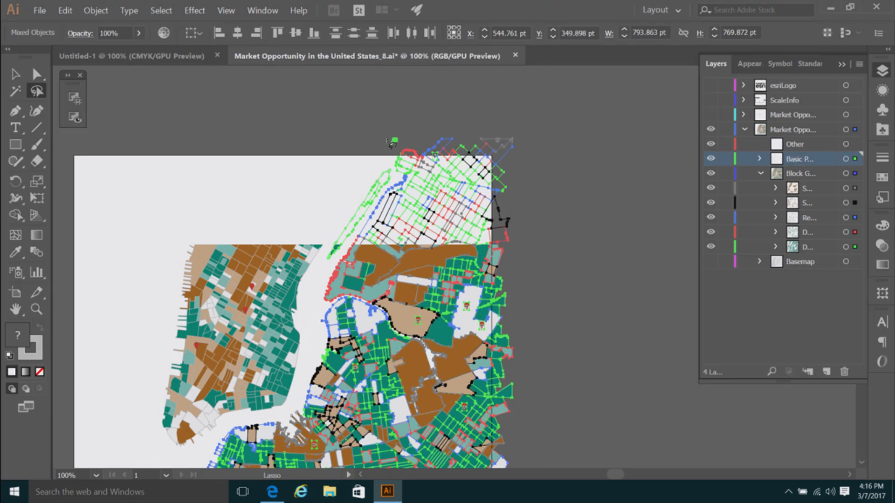
key("Delete")
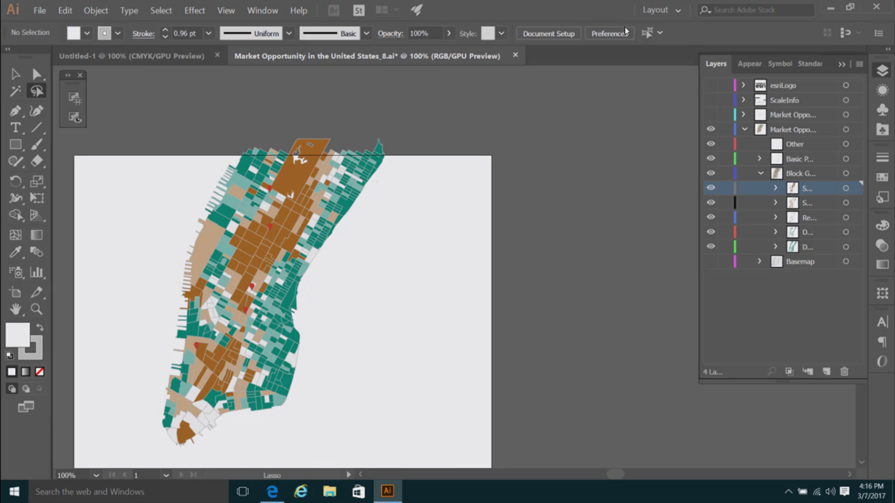
Hide the pin layer, select all Manhattan block group paths, and set Multiply blend at 75% opacity.
left_click(39, 76)
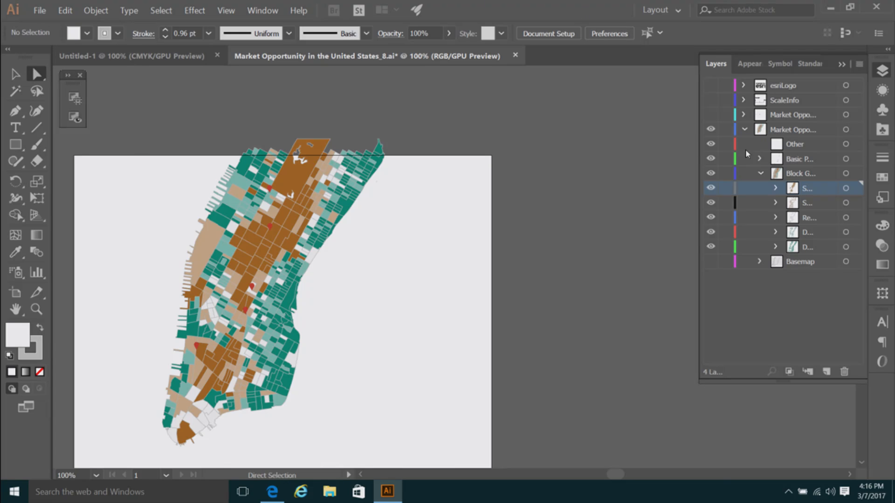
left_click(710, 159)
left_click_drag(120, 122, 470, 454)
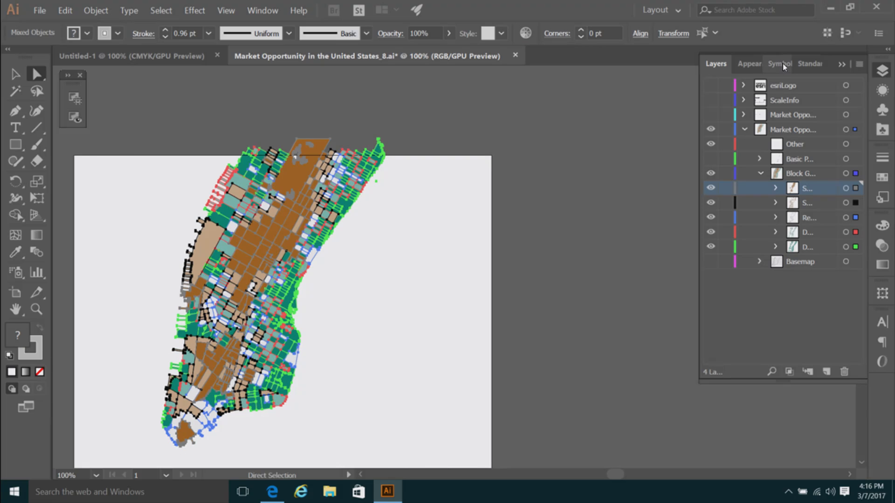
left_click(749, 64)
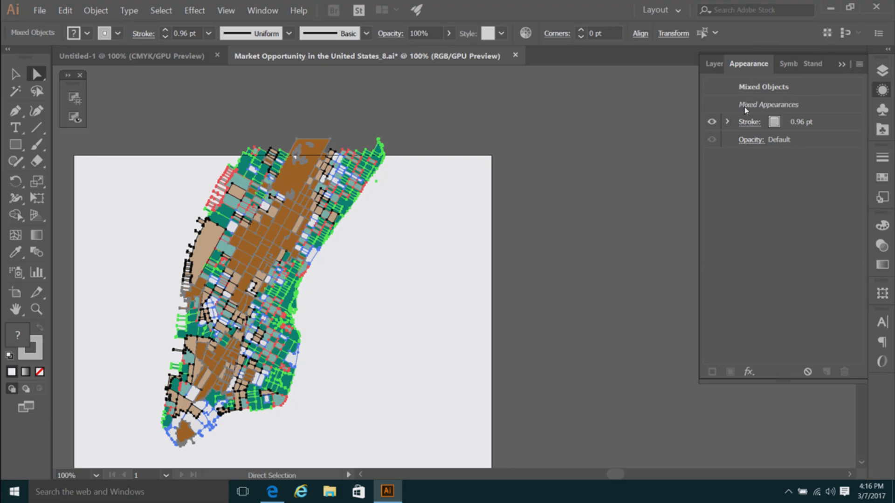
left_click(750, 141)
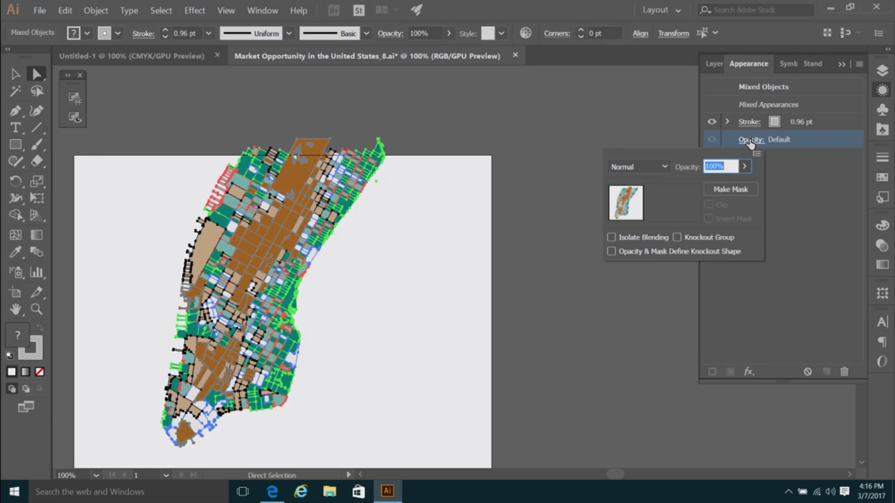
left_click(666, 168)
left_click(627, 215)
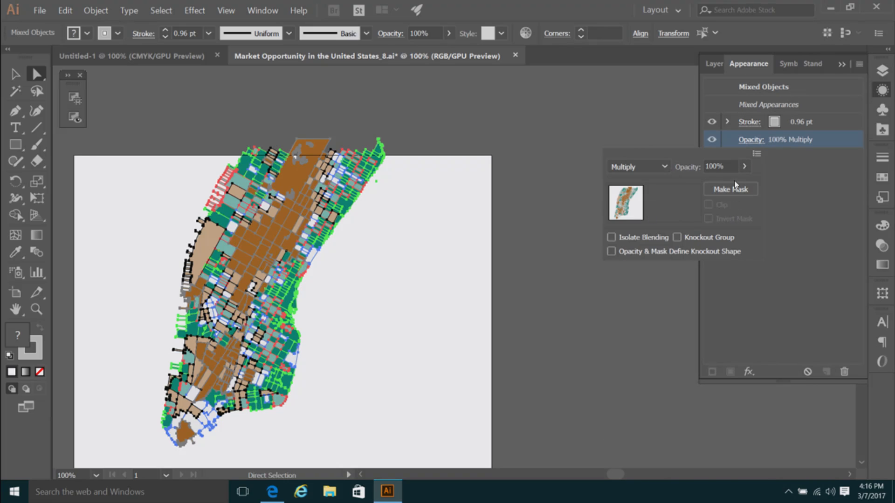
left_click(726, 164)
type("75")
key("Return")
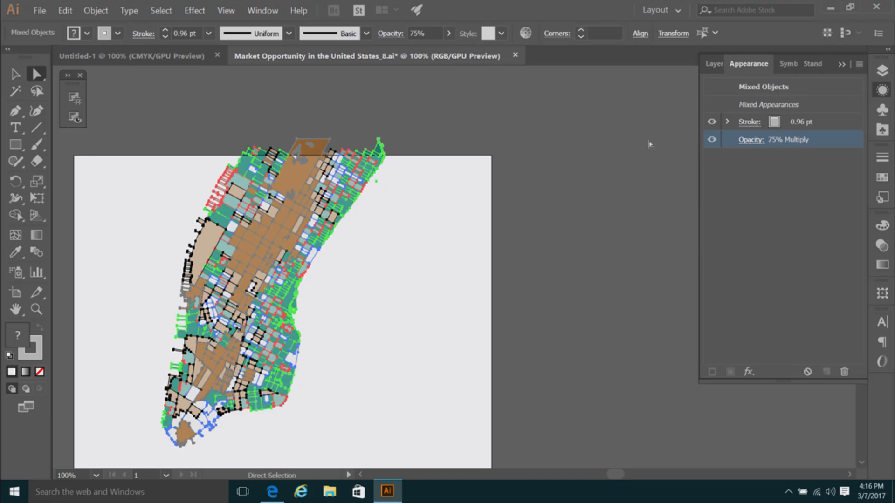
left_click(599, 132)
left_click(713, 64)
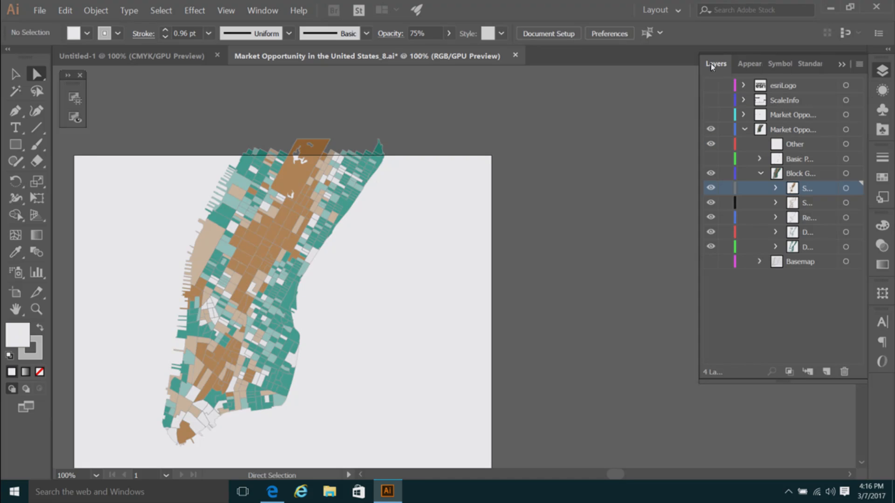
Turn the esriLogo, ScaleInfo, Market Opportunity, Basic Pin Red and Basemap layers back on.
left_click(710, 85)
left_click(710, 99)
left_click(710, 115)
left_click(710, 158)
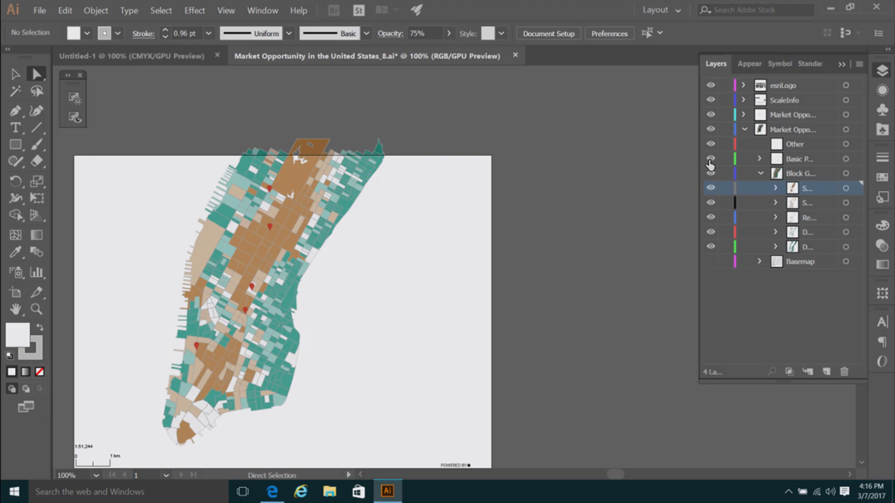
left_click(711, 262)
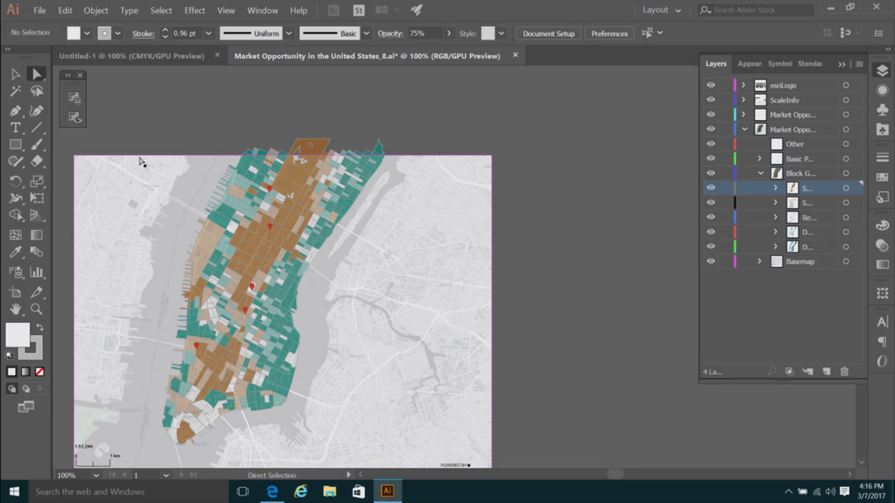
Pan with the Hand tool to bring the whole Manhattan map into view.
left_click(16, 310)
left_click_drag(378, 336, 463, 281)
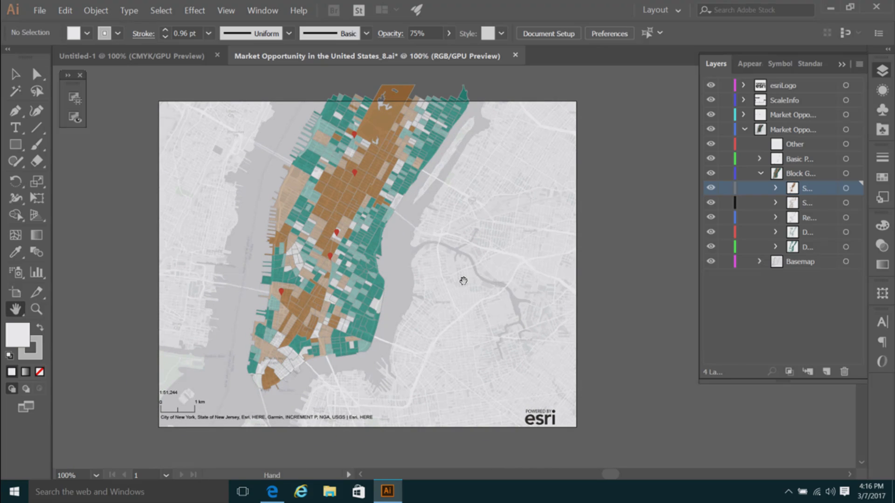
left_click(41, 11)
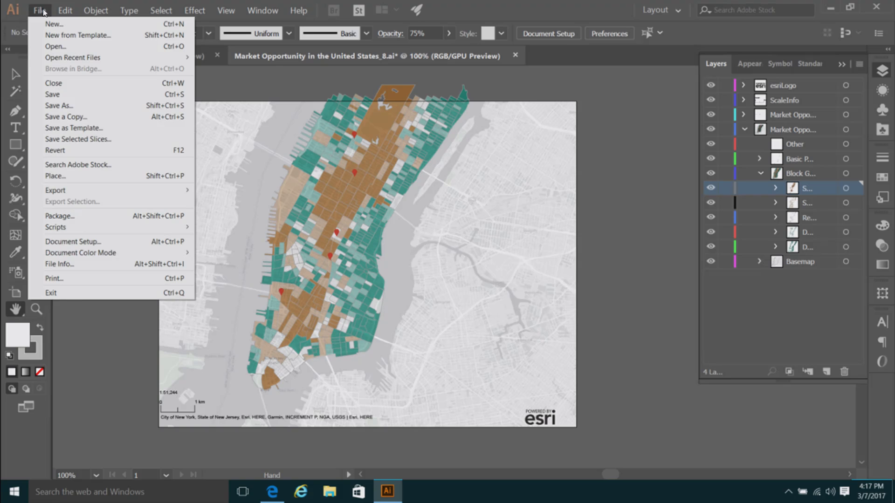
Place Title.ai onto the map artboard.
left_click(57, 176)
left_click(154, 157)
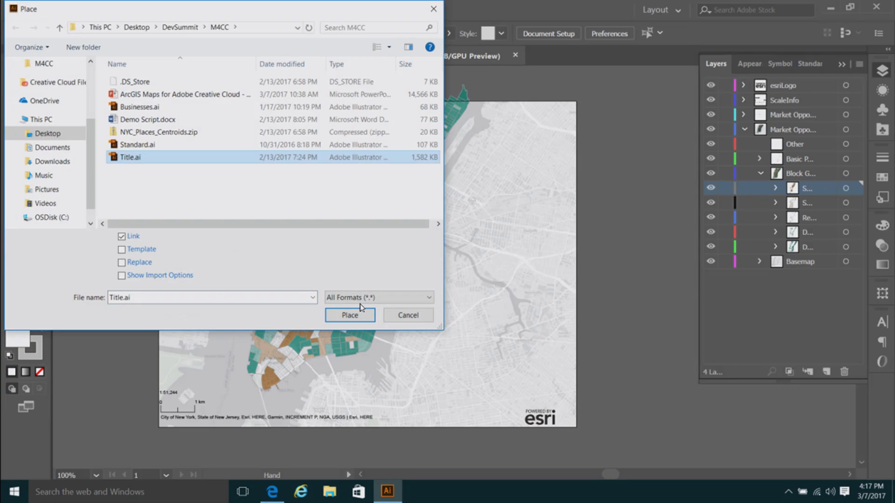
left_click(355, 316)
left_click(423, 340)
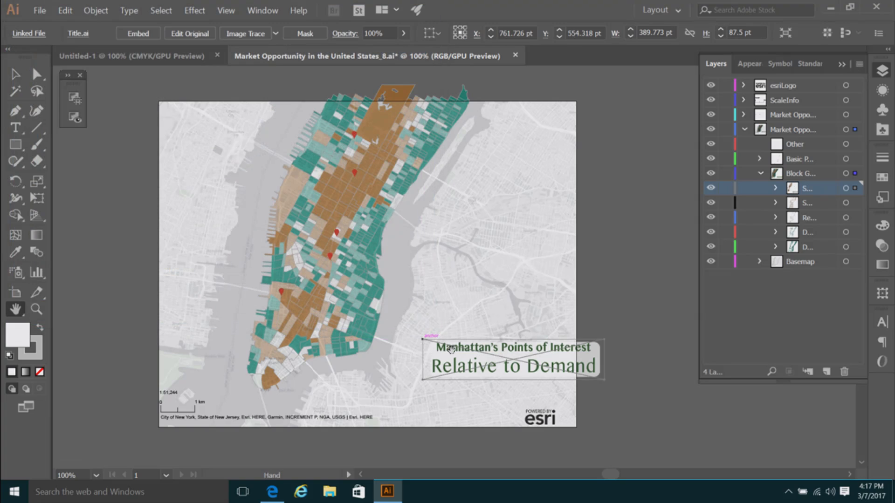
Move the 'Relative to Demand' title to the map's lower right and widen the Layers panel.
left_click_drag(463, 360, 434, 363)
left_click(38, 74)
left_click_drag(434, 363, 395, 383)
left_click(583, 344)
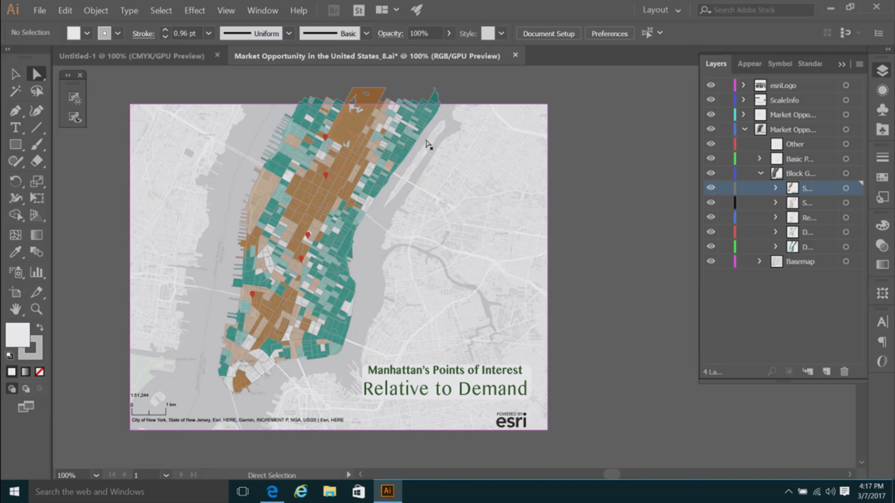
left_click_drag(699, 383, 605, 423)
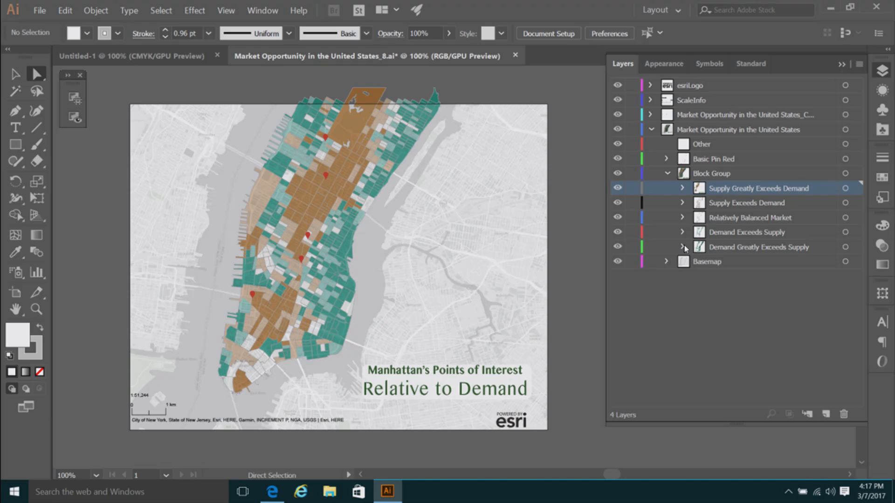
left_click(831, 9)
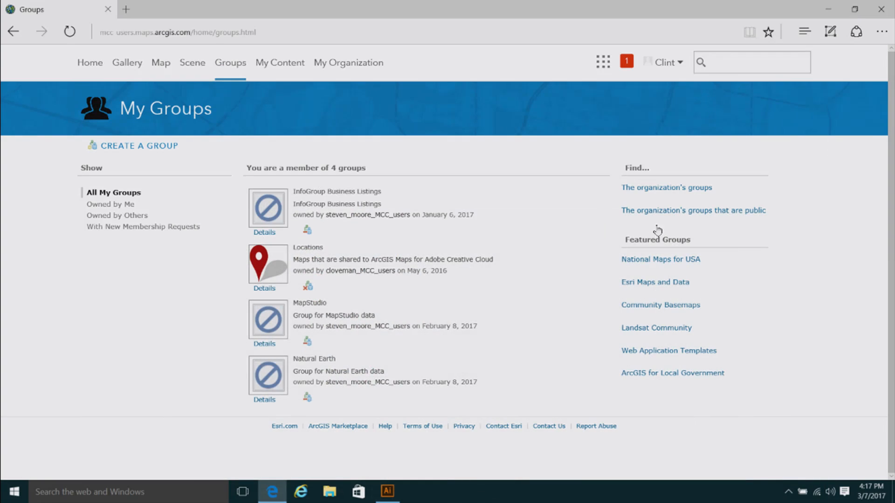
Minimize Illustrator and the Edge browser window so the desktop shows.
left_click(390, 491)
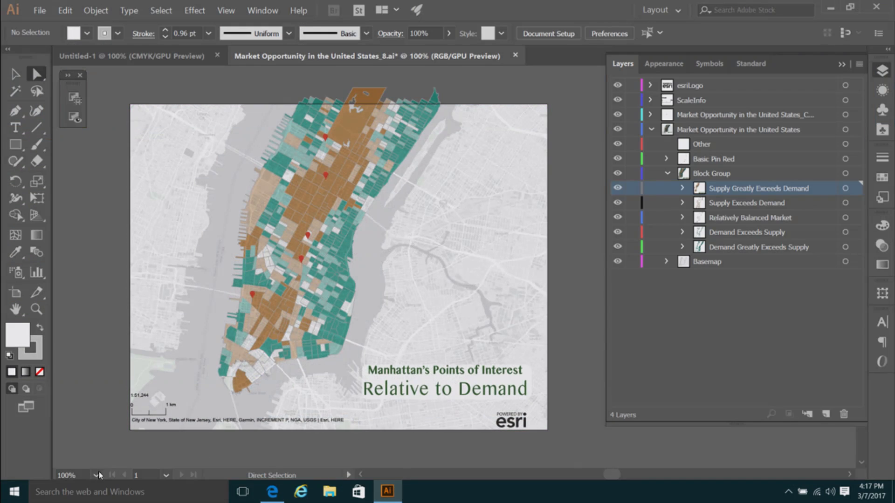
left_click(830, 8)
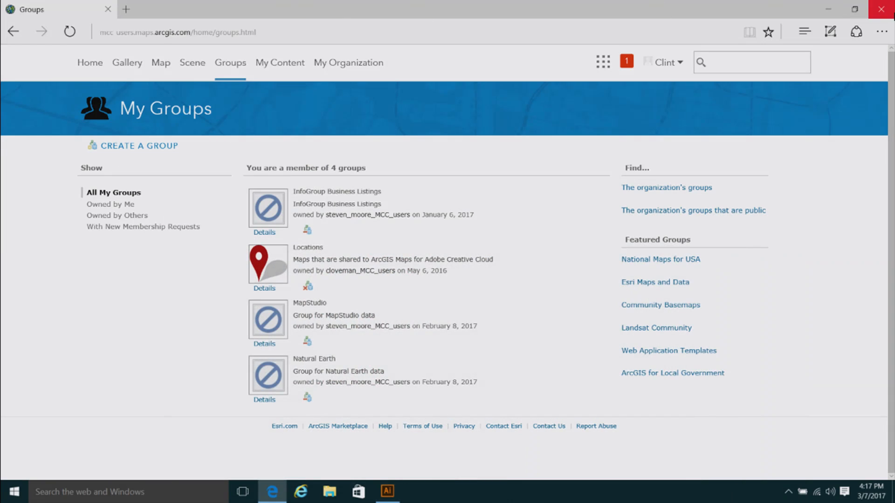
left_click(828, 9)
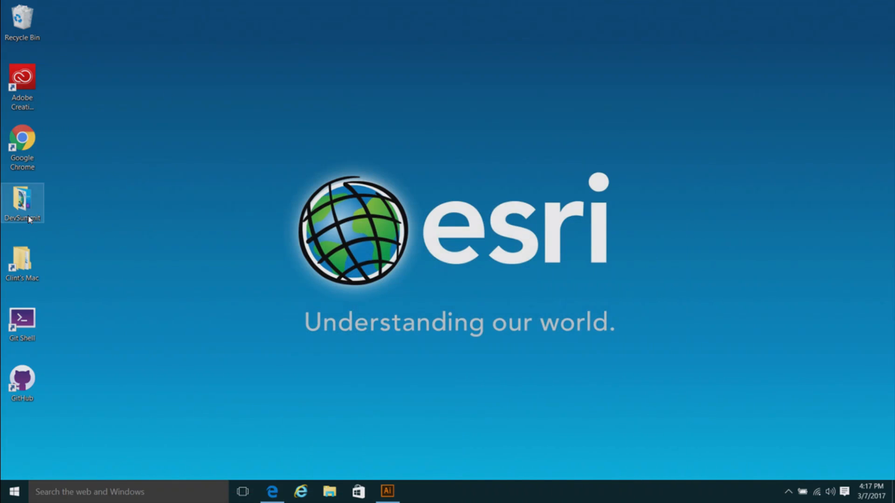
Open 'ArcGIS Maps for Adobe Creative Cloud - An Introduction.pptx' from DevSummit > M4CC and present from slide 7.
double_click(30, 207)
double_click(186, 94)
double_click(217, 107)
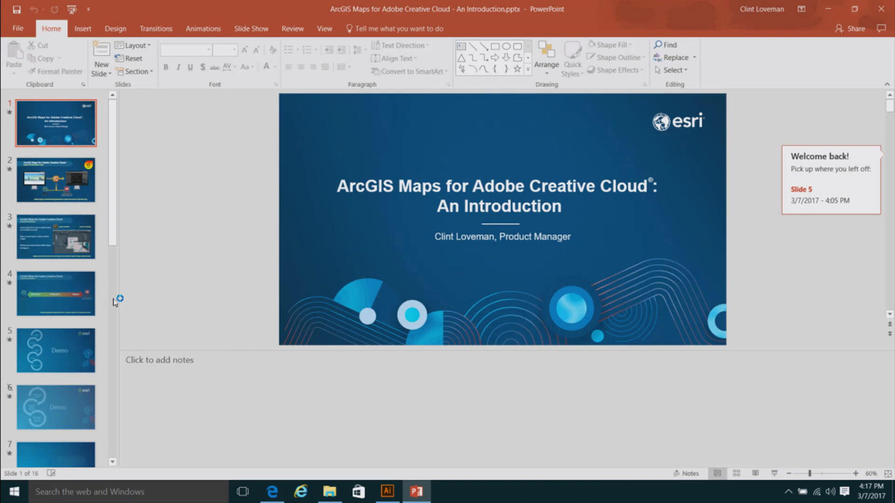
left_click(60, 454)
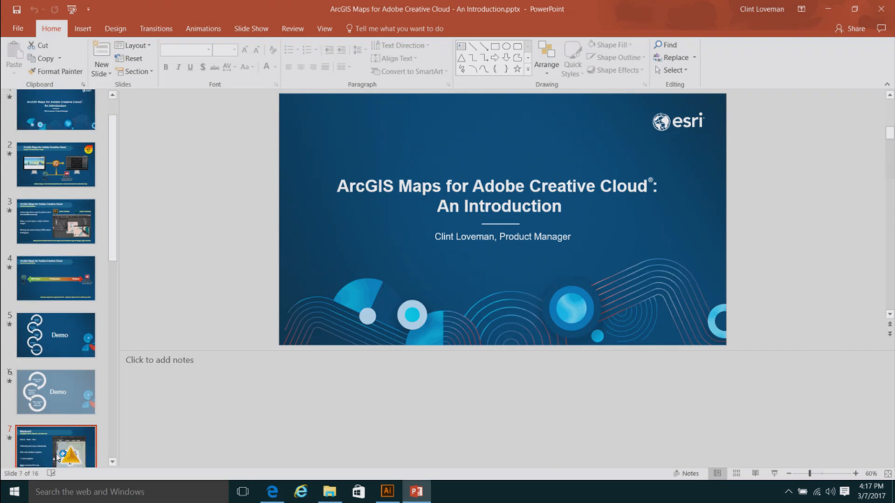
left_click(774, 474)
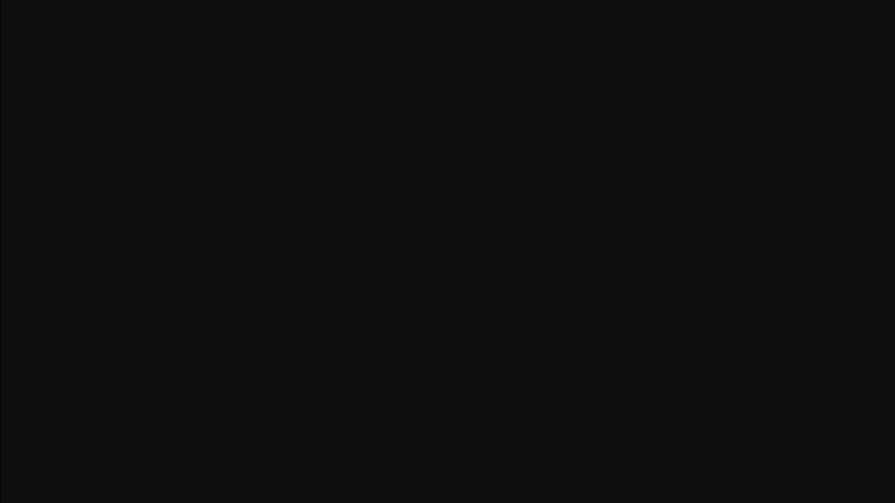